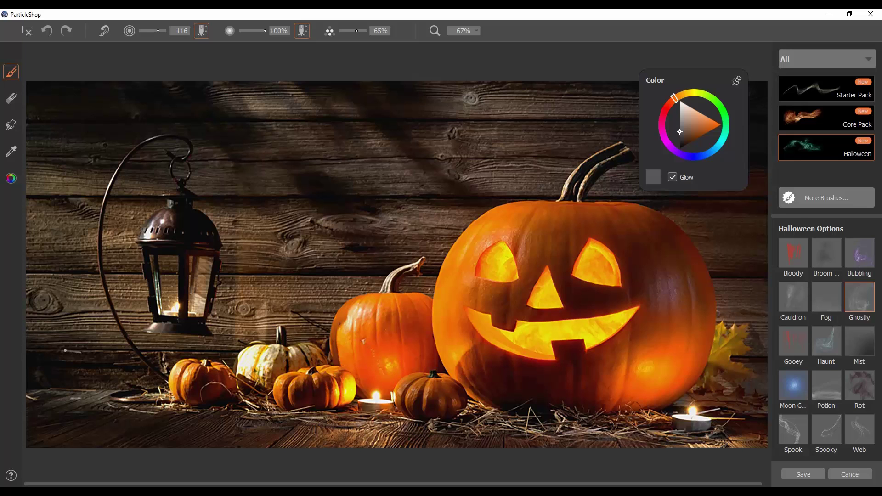
# Try a drip on the wooden wall with the Bloody brush in bright red, and undo it
pyautogui.click(793, 255)
pyautogui.moveTo(684, 134); pyautogui.dragTo(669, 112)
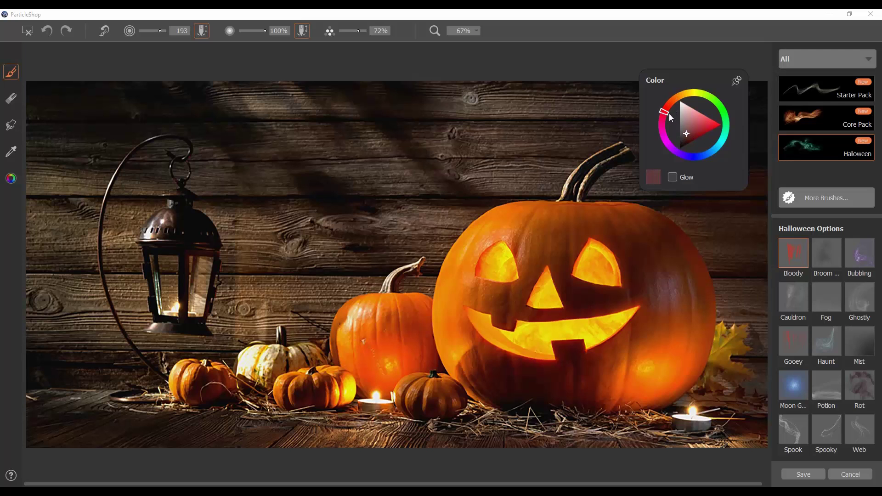
pyautogui.moveTo(687, 136); pyautogui.dragTo(685, 137)
pyautogui.moveTo(696, 130); pyautogui.dragTo(725, 126)
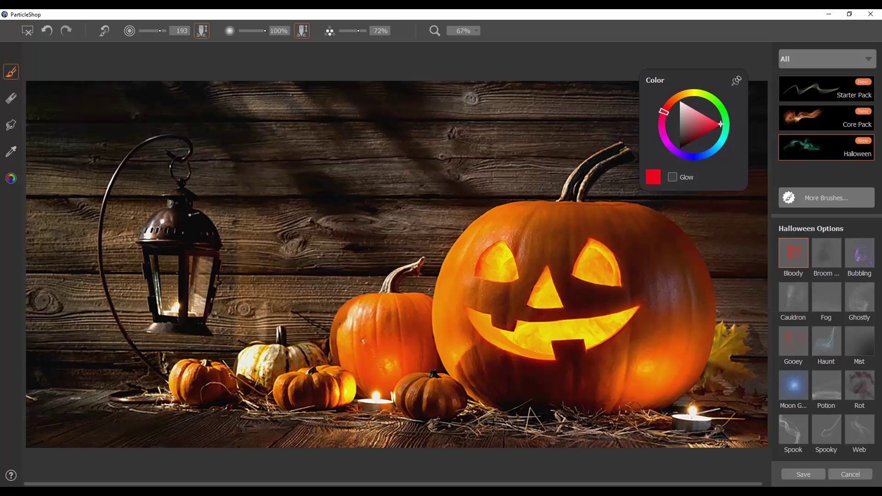
pyautogui.moveTo(277, 142); pyautogui.dragTo(274, 143)
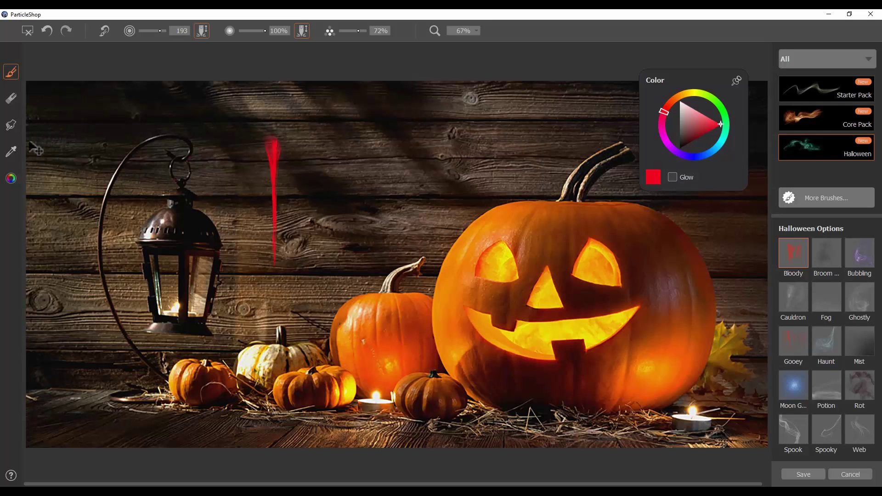
pyautogui.hotkey('ctrl', 'z')
# Sample a dark brown from the wooden wall and shift it to a dark red
pyautogui.click(13, 153)
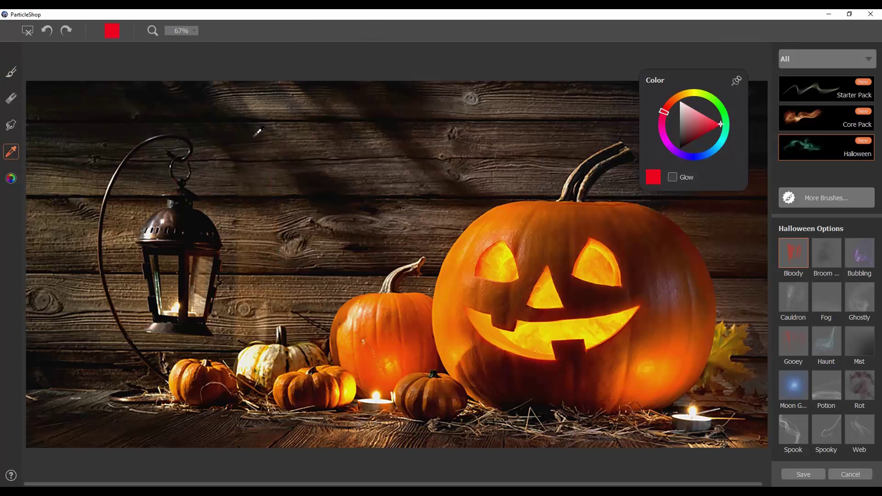
pyautogui.click(267, 125)
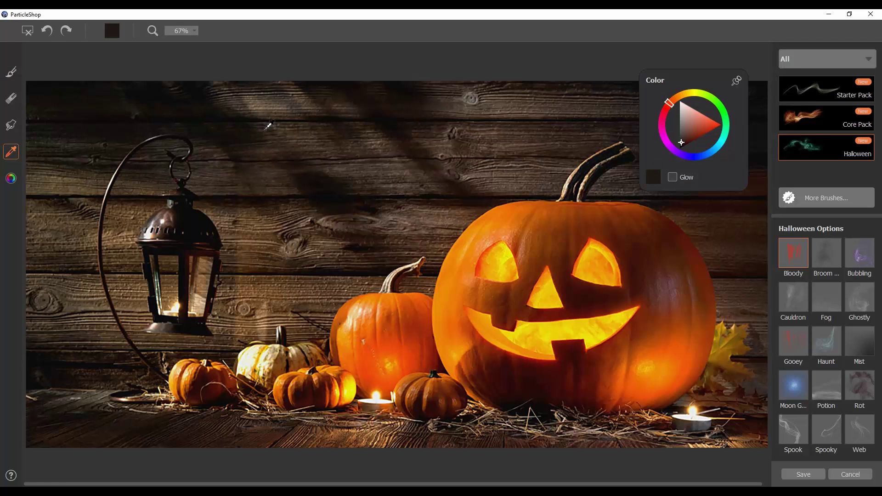
pyautogui.moveTo(669, 104); pyautogui.dragTo(669, 111)
pyautogui.moveTo(682, 144); pyautogui.dragTo(685, 143)
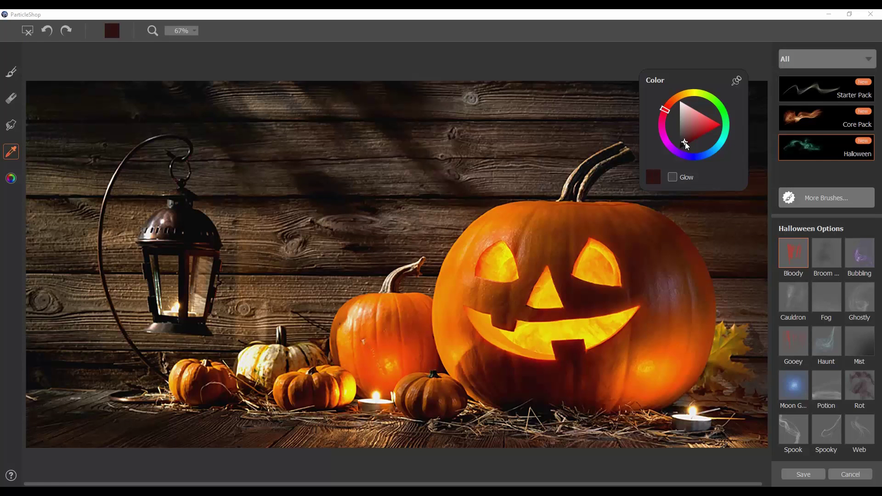
# Try several dark red Bloody drips along the upper wooden wall, and undo them
pyautogui.click(11, 72)
pyautogui.moveTo(267, 116); pyautogui.dragTo(266, 219)
pyautogui.moveTo(241, 119)
pyautogui.mouseDown()
pyautogui.moveTo(239, 140)
pyautogui.moveTo(220, 138)
pyautogui.moveTo(252, 137)
pyautogui.moveTo(289, 160)
pyautogui.mouseUp()
pyautogui.moveTo(331, 119); pyautogui.dragTo(329, 135)
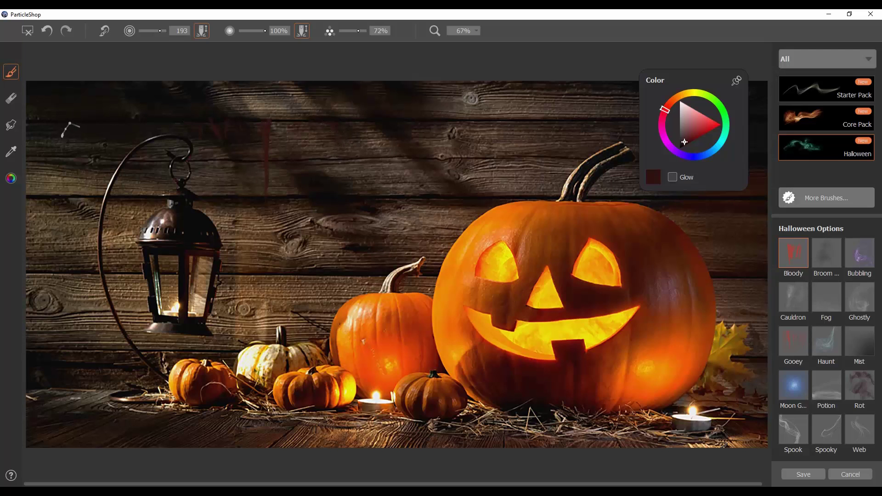
pyautogui.moveTo(70, 124)
pyautogui.mouseDown()
pyautogui.moveTo(48, 123)
pyautogui.moveTo(106, 120)
pyautogui.mouseUp()
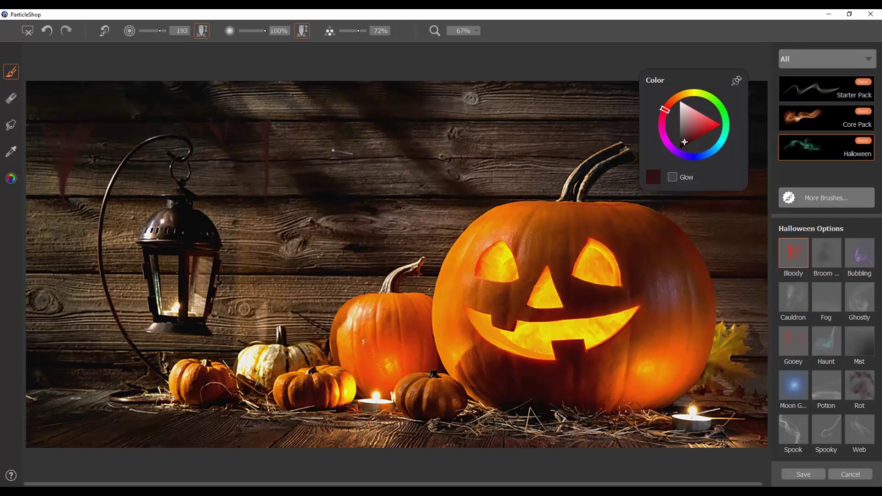
pyautogui.hotkey('ctrl', 'z')
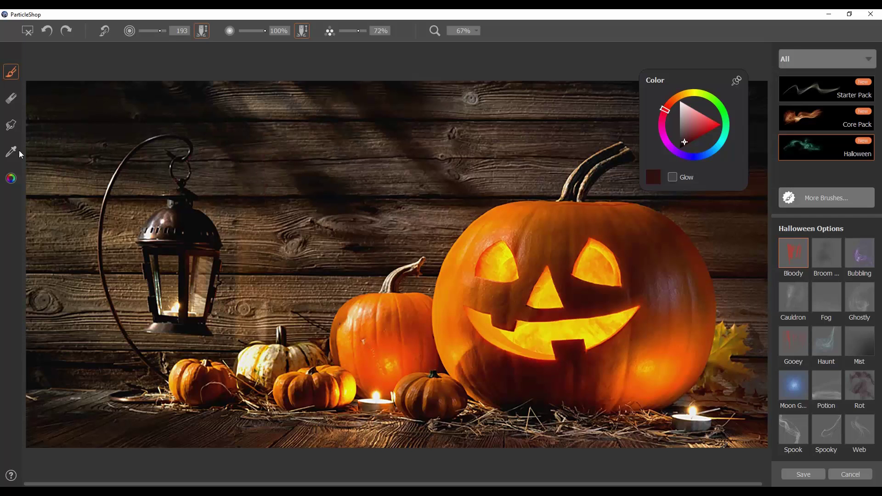
# Brush dust over the ground in front of the small pumpkins with the Broom brush in dark orange-brown
pyautogui.click(830, 253)
pyautogui.moveTo(684, 141)
pyautogui.mouseDown()
pyautogui.moveTo(673, 100)
pyautogui.moveTo(685, 140)
pyautogui.mouseUp()
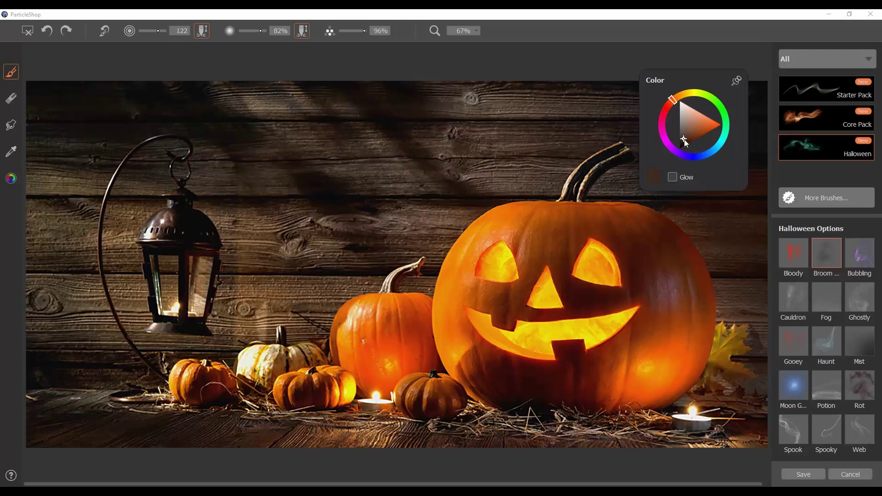
pyautogui.click(679, 101)
pyautogui.moveTo(248, 434); pyautogui.dragTo(315, 437)
# Reduce the Broom brush size to 101 and brush more dust around the small pumpkins below the lantern
pyautogui.press('[')
pyautogui.press('[')
pyautogui.press('[')
pyautogui.press('[')
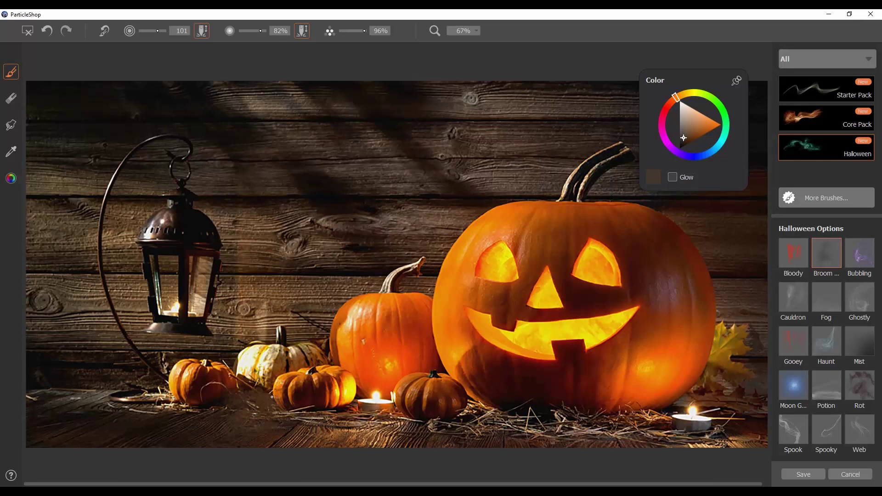
pyautogui.moveTo(288, 403)
pyautogui.mouseDown()
pyautogui.moveTo(202, 366)
pyautogui.moveTo(176, 366)
pyautogui.moveTo(150, 385)
pyautogui.moveTo(155, 332)
pyautogui.mouseUp()
pyautogui.hotkey('ctrl', 'z')
pyautogui.hotkey('ctrl', 'z')
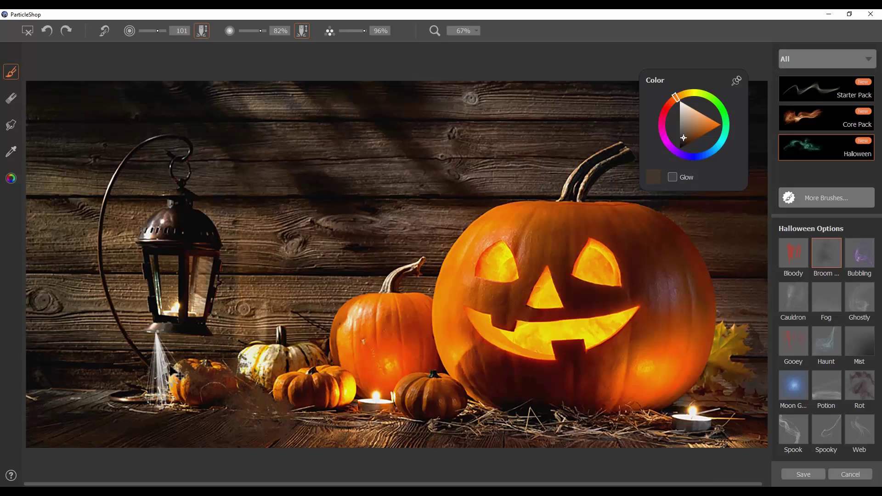
pyautogui.moveTo(176, 388); pyautogui.dragTo(161, 381)
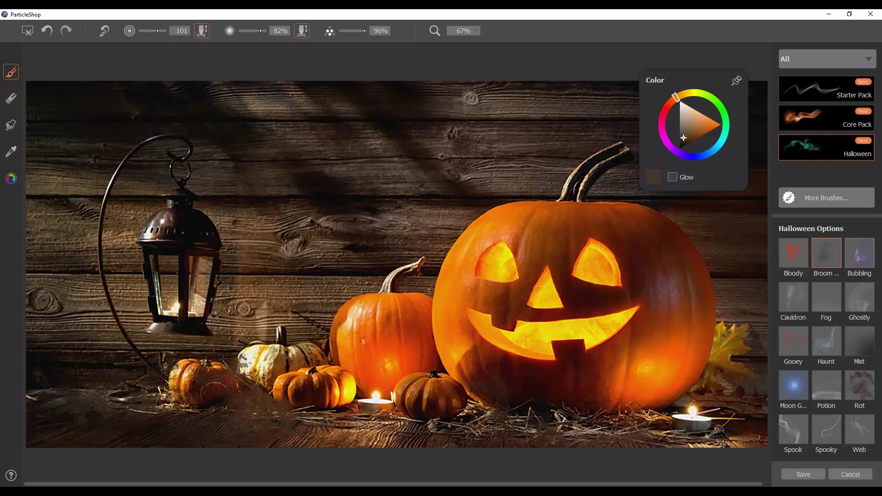
# Paint faint bubbles above the large pumpkin with the Bubbling brush at size 85 in muted purple
pyautogui.click(860, 262)
pyautogui.moveTo(668, 136); pyautogui.dragTo(667, 145)
pyautogui.click(688, 126)
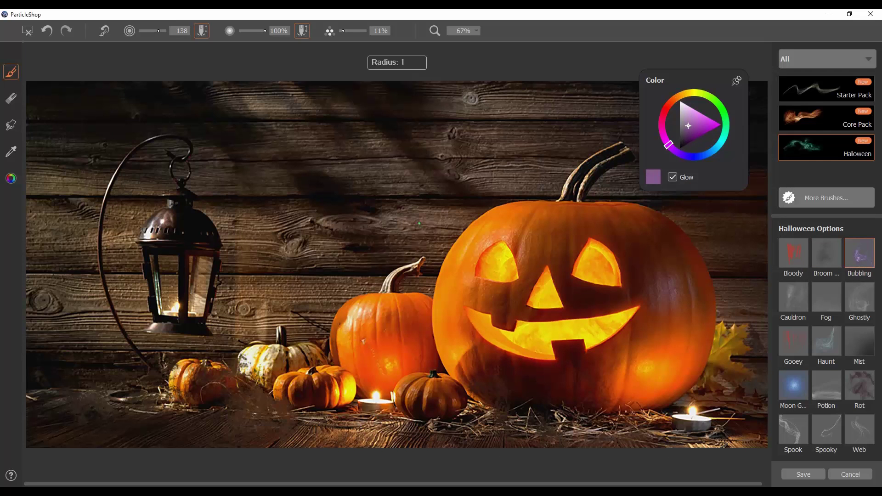
pyautogui.press('[')
pyautogui.moveTo(506, 230); pyautogui.dragTo(454, 184)
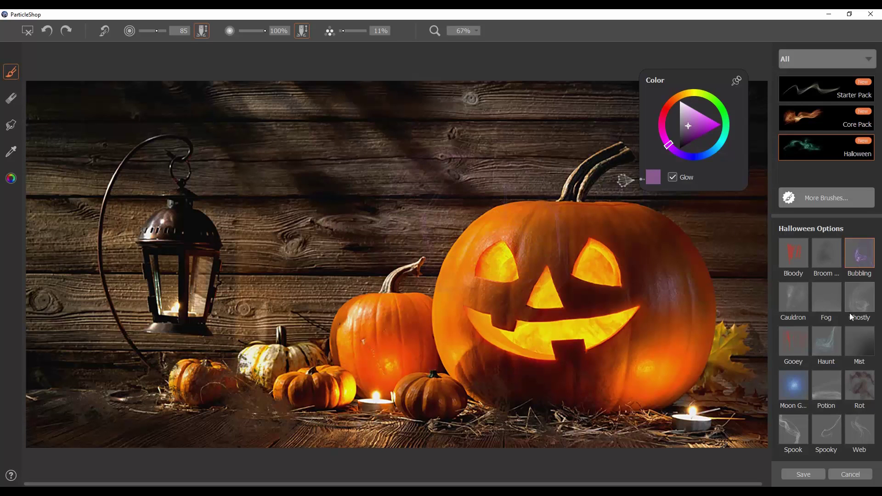
# Try a blue diagonal wisp across the wooden wall with the Haunt brush
pyautogui.click(826, 335)
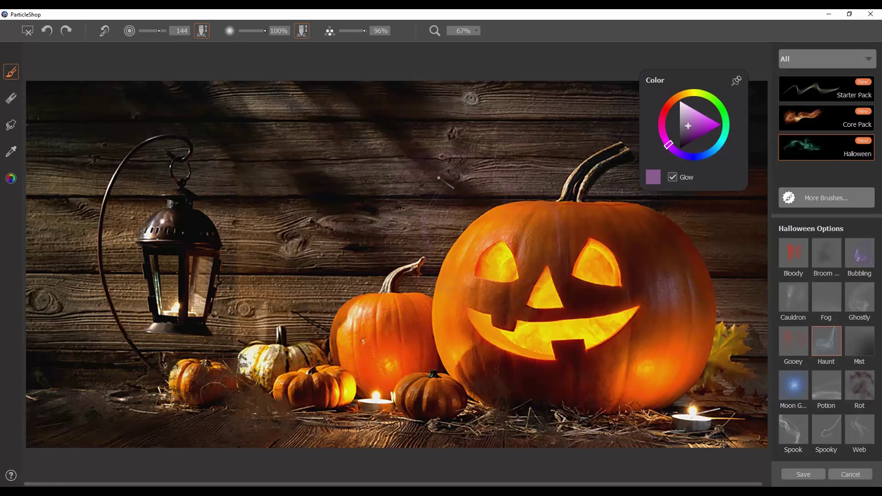
pyautogui.click(713, 151)
pyautogui.moveTo(259, 272); pyautogui.dragTo(459, 140)
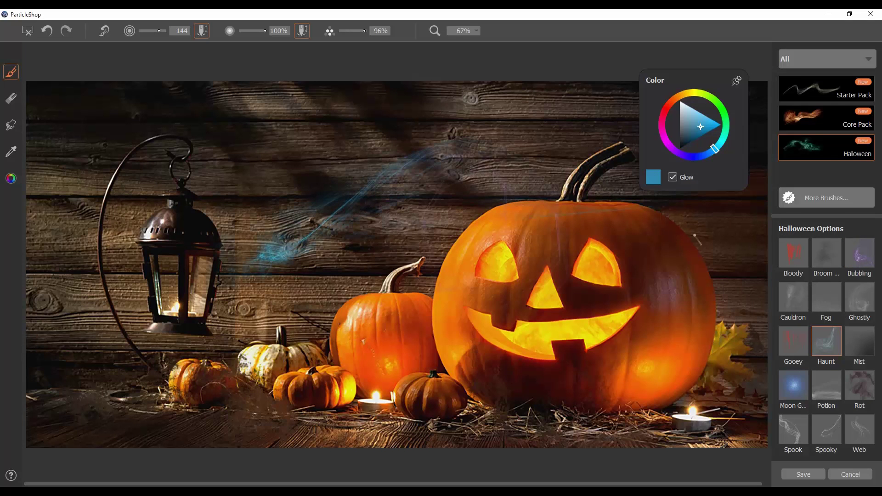
# Try blue Ghostly strokes across the wall and ground, enlarging the brush to 148
pyautogui.click(859, 298)
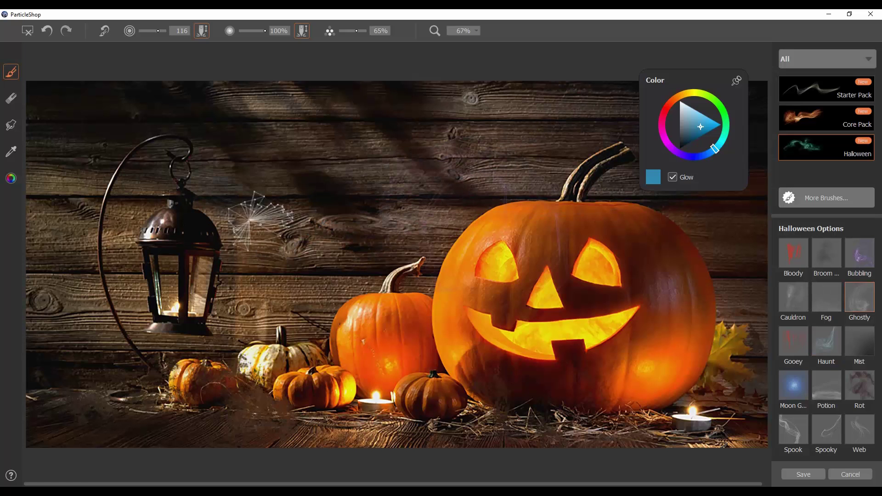
pyautogui.moveTo(292, 251); pyautogui.dragTo(461, 115)
pyautogui.hotkey('ctrl', 'z')
pyautogui.moveTo(158, 31); pyautogui.dragTo(159, 31)
pyautogui.moveTo(280, 294); pyautogui.dragTo(459, 87)
pyautogui.moveTo(436, 198); pyautogui.dragTo(216, 395)
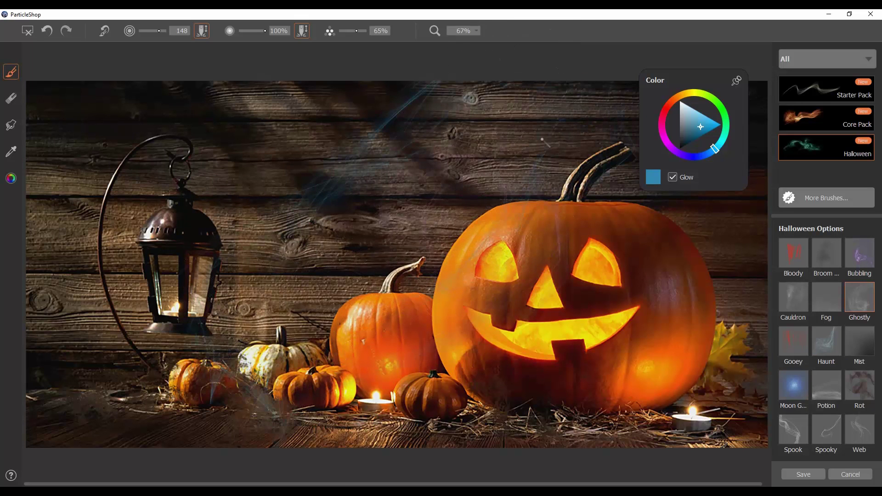
# Try a larger Ghostly stroke near the lantern at brush size 262
pyautogui.press(']')
pyautogui.press(']')
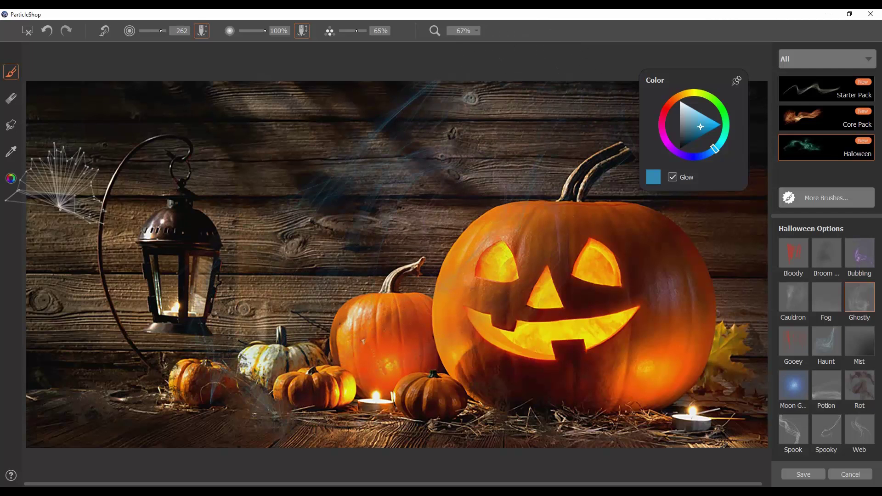
pyautogui.moveTo(59, 209); pyautogui.dragTo(209, 333)
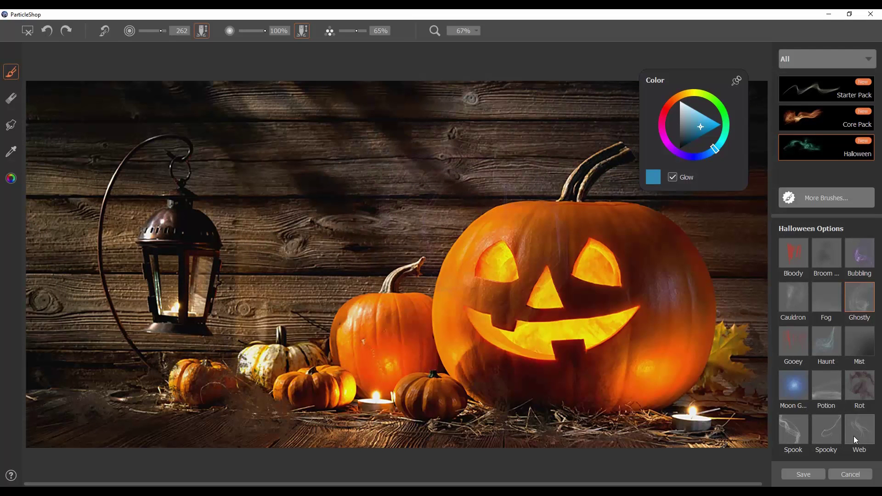
# Try blue Spook strokes across the wooden wall, enlarging the brush to 405, and undo them
pyautogui.click(862, 425)
pyautogui.click(794, 431)
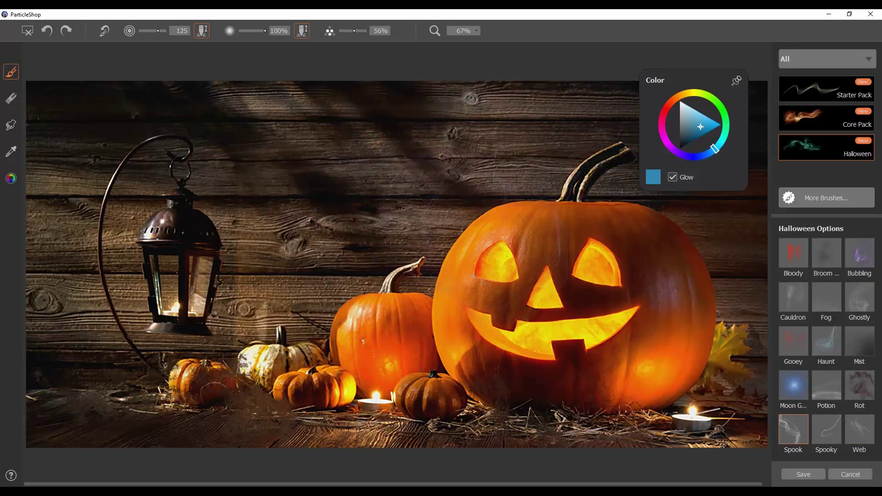
pyautogui.moveTo(476, 99)
pyautogui.mouseDown()
pyautogui.moveTo(299, 249)
pyautogui.moveTo(239, 155)
pyautogui.mouseUp()
pyautogui.hotkey('ctrl', 'z')
pyautogui.moveTo(241, 229); pyautogui.dragTo(305, 229)
pyautogui.moveTo(252, 229)
pyautogui.mouseDown()
pyautogui.moveTo(267, 211)
pyautogui.moveTo(379, 201)
pyautogui.moveTo(494, 152)
pyautogui.moveTo(631, 53)
pyautogui.mouseUp()
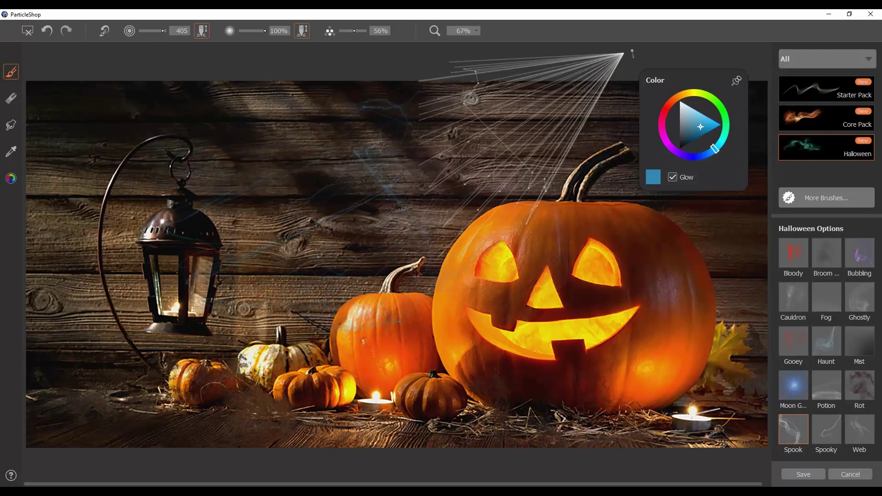
pyautogui.hotkey('ctrl', 'z')
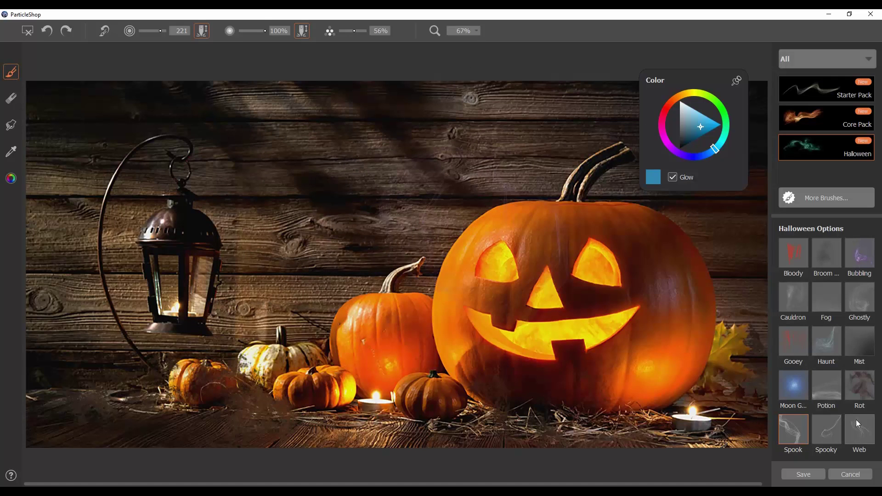
# Set up the Web brush with size 351, opacity 33% and a light grey color
pyautogui.click(864, 426)
pyautogui.moveTo(277, 125); pyautogui.dragTo(382, 144)
pyautogui.moveTo(246, 32); pyautogui.dragTo(249, 32)
pyautogui.click(680, 125)
pyautogui.moveTo(678, 126); pyautogui.dragTo(674, 111)
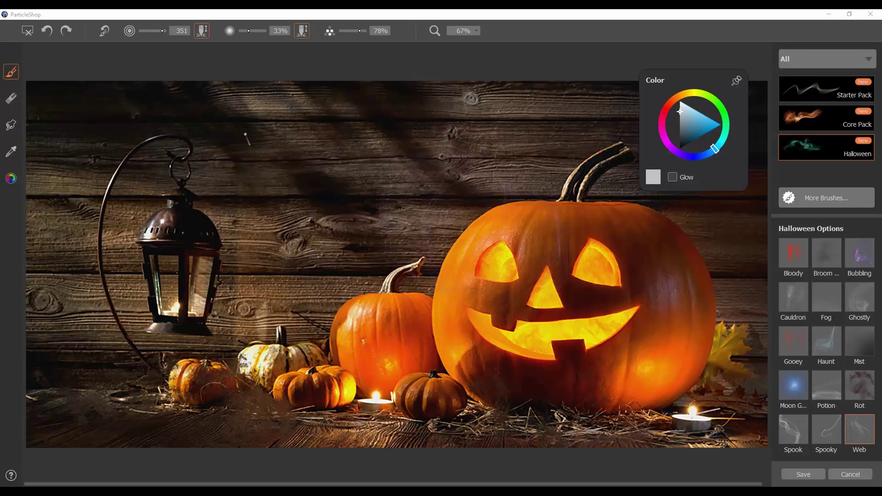
# Paint large, faint cobwebs from the picture's top edge above the lantern to its left edge
pyautogui.moveTo(182, 75)
pyautogui.mouseDown()
pyautogui.moveTo(186, 95)
pyautogui.moveTo(159, 171)
pyautogui.moveTo(96, 238)
pyautogui.moveTo(59, 250)
pyautogui.moveTo(28, 244)
pyautogui.moveTo(3, 203)
pyautogui.mouseUp()
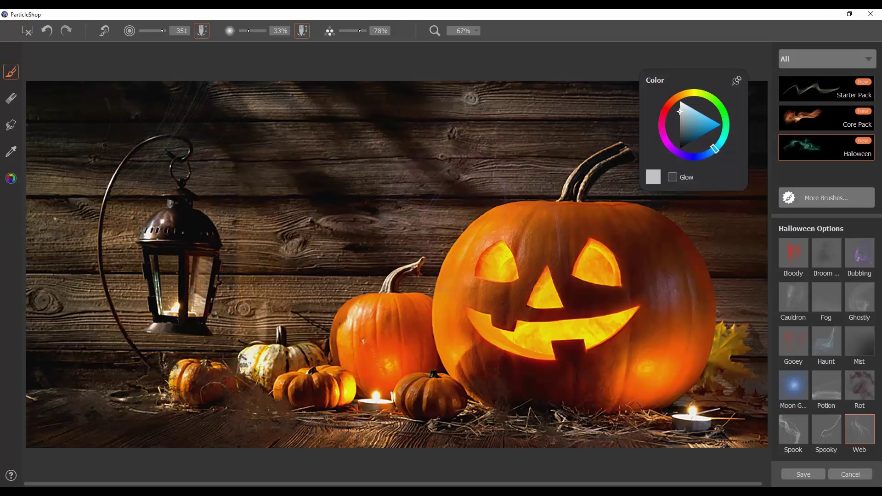
pyautogui.moveTo(65, 215); pyautogui.dragTo(112, 213)
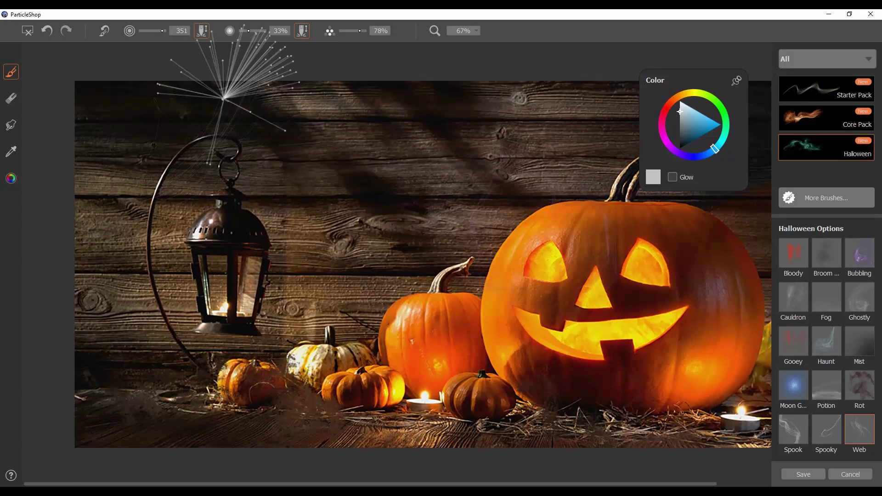
pyautogui.moveTo(224, 98)
pyautogui.mouseDown()
pyautogui.moveTo(170, 175)
pyautogui.moveTo(132, 204)
pyautogui.moveTo(49, 217)
pyautogui.moveTo(5, 175)
pyautogui.mouseUp()
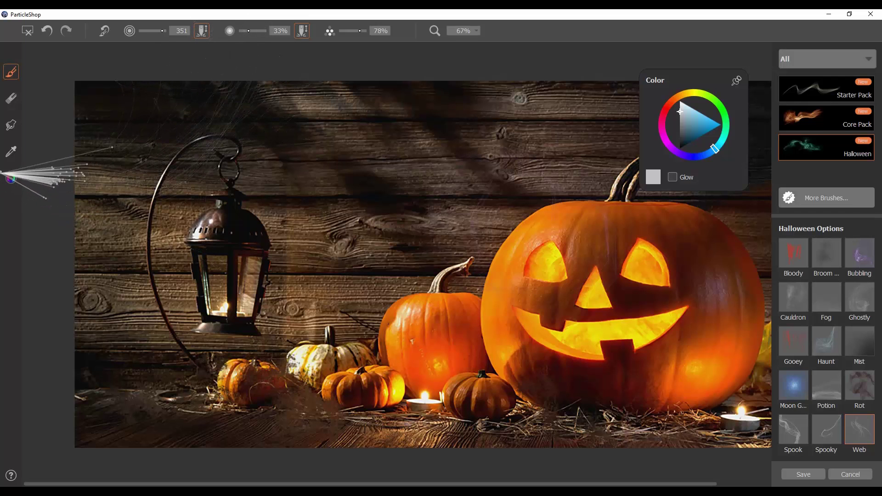
# Reduce the Web brush size to 89 and paint finer web strands from the top edge down along the lantern hook
pyautogui.moveTo(179, 103)
pyautogui.mouseDown()
pyautogui.moveTo(192, 128)
pyautogui.moveTo(204, 77)
pyautogui.moveTo(195, 151)
pyautogui.moveTo(178, 183)
pyautogui.mouseUp()
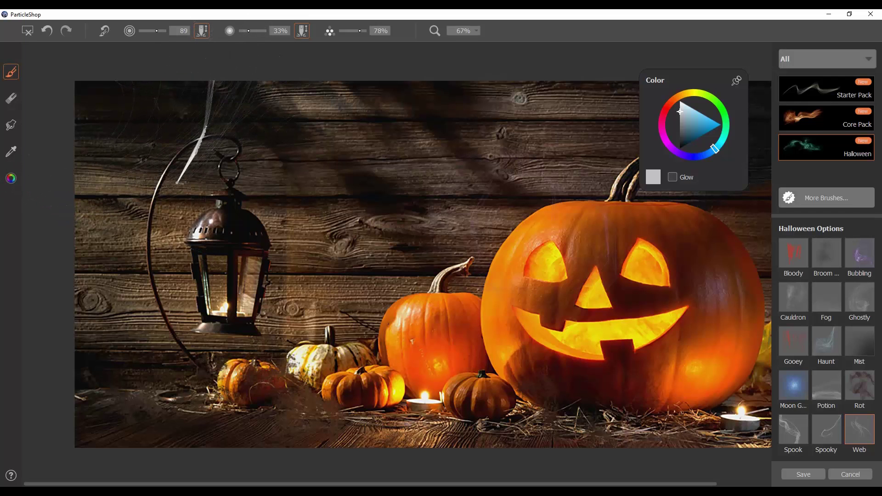
pyautogui.moveTo(185, 73)
pyautogui.mouseDown()
pyautogui.moveTo(185, 130)
pyautogui.moveTo(155, 194)
pyautogui.moveTo(49, 247)
pyautogui.mouseUp()
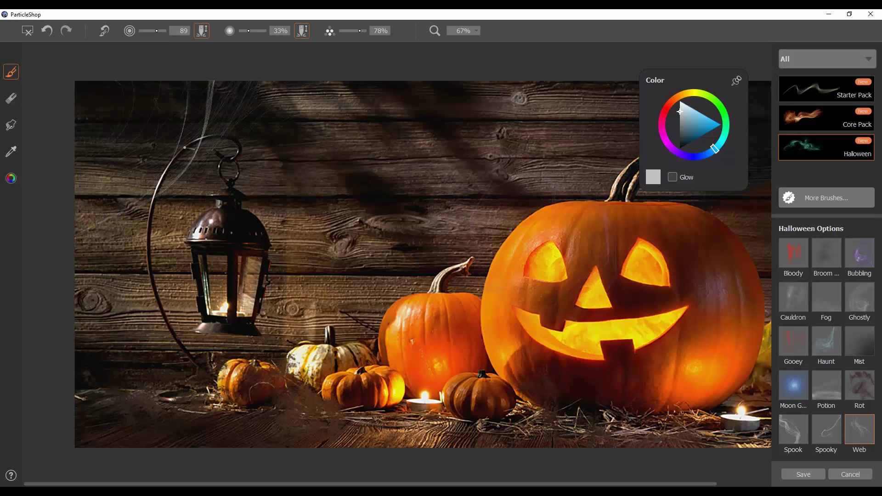
pyautogui.moveTo(180, 153)
pyautogui.mouseDown()
pyautogui.moveTo(145, 221)
pyautogui.moveTo(106, 270)
pyautogui.mouseUp()
pyautogui.hotkey('ctrl', 'z')
pyautogui.moveTo(174, 165)
pyautogui.mouseDown()
pyautogui.moveTo(104, 265)
pyautogui.moveTo(129, 347)
pyautogui.mouseUp()
pyautogui.moveTo(173, 165)
pyautogui.mouseDown()
pyautogui.moveTo(124, 237)
pyautogui.moveTo(68, 282)
pyautogui.moveTo(83, 358)
pyautogui.mouseUp()
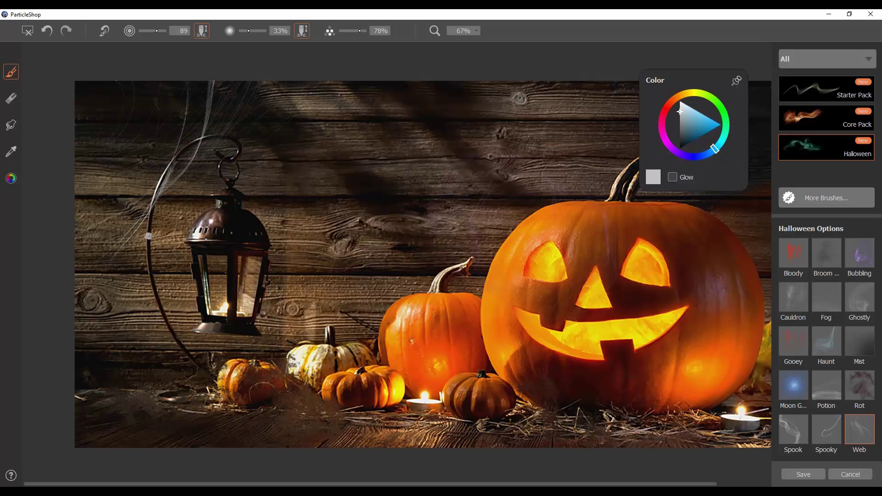
pyautogui.moveTo(159, 189)
pyautogui.mouseDown()
pyautogui.moveTo(136, 275)
pyautogui.moveTo(160, 389)
pyautogui.mouseUp()
pyautogui.moveTo(149, 226)
pyautogui.mouseDown()
pyautogui.moveTo(123, 322)
pyautogui.moveTo(209, 378)
pyautogui.mouseUp()
# Move the color palette aside and paint cobwebs in the picture's upper-right corner with the Web brush at sizes 277 and 125
pyautogui.press('space')
pyautogui.moveTo(311, 257); pyautogui.dragTo(274, 262)
pyautogui.moveTo(522, 204); pyautogui.dragTo(479, 201)
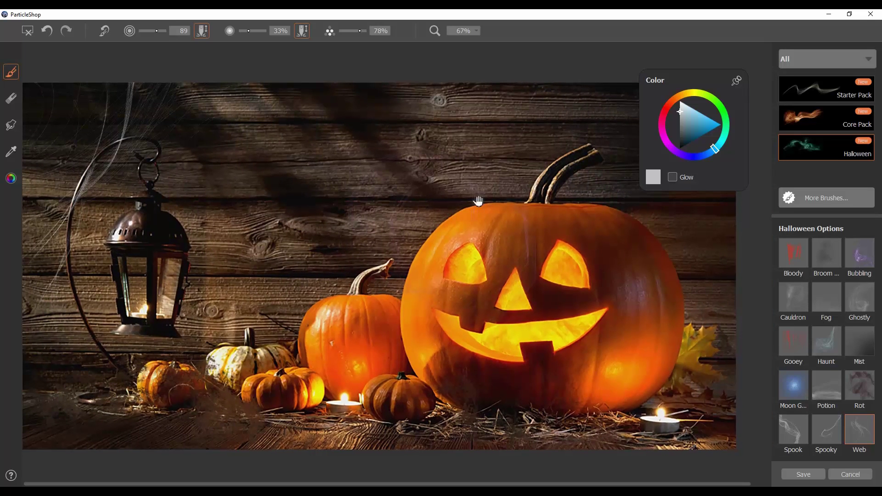
pyautogui.moveTo(668, 76); pyautogui.dragTo(724, 69)
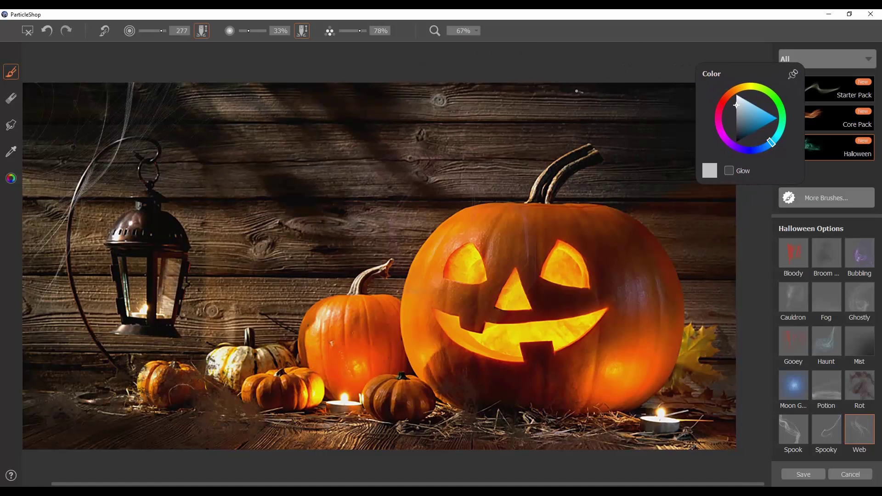
pyautogui.moveTo(576, 91)
pyautogui.mouseDown()
pyautogui.moveTo(597, 79)
pyautogui.moveTo(632, 198)
pyautogui.moveTo(747, 142)
pyautogui.mouseUp()
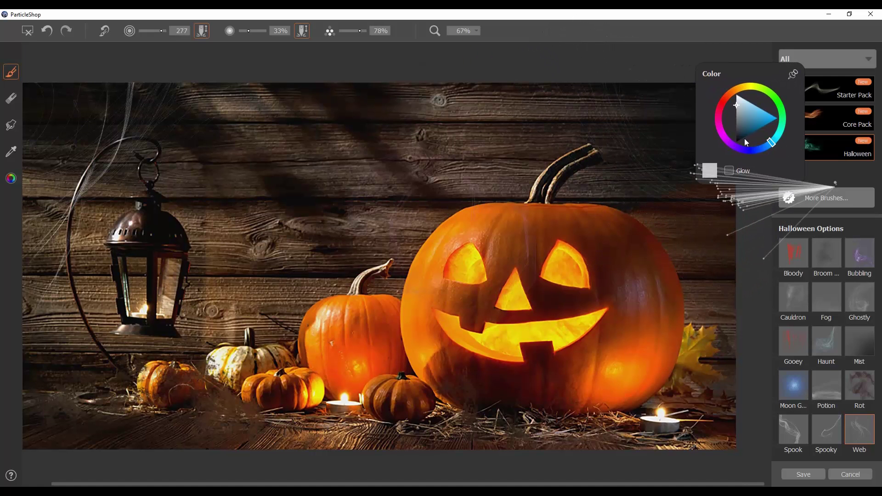
pyautogui.press('[')
pyautogui.moveTo(628, 62)
pyautogui.mouseDown()
pyautogui.moveTo(637, 179)
pyautogui.moveTo(762, 254)
pyautogui.moveTo(831, 234)
pyautogui.mouseUp()
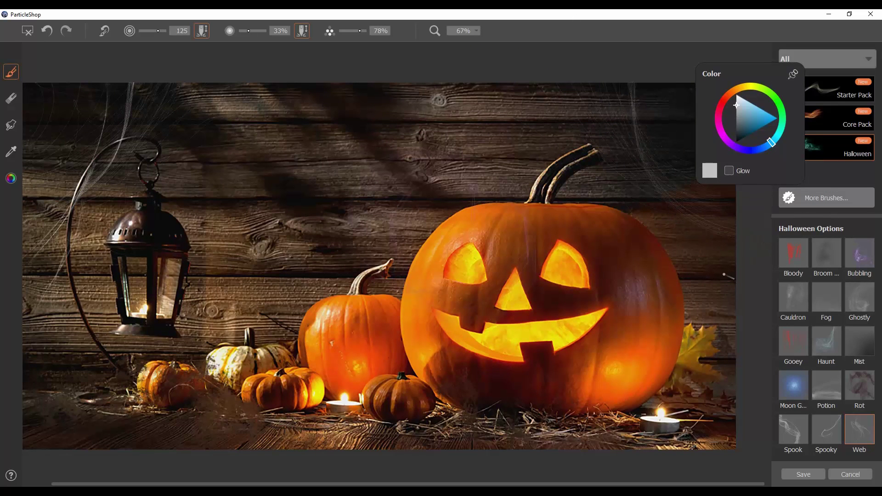
# Try the Mist brush at size 28 along the large pumpkin's left edge
pyautogui.click(859, 342)
pyautogui.moveTo(406, 380)
pyautogui.mouseDown()
pyautogui.moveTo(429, 397)
pyautogui.moveTo(439, 355)
pyautogui.moveTo(423, 372)
pyautogui.moveTo(418, 324)
pyautogui.moveTo(428, 343)
pyautogui.mouseUp()
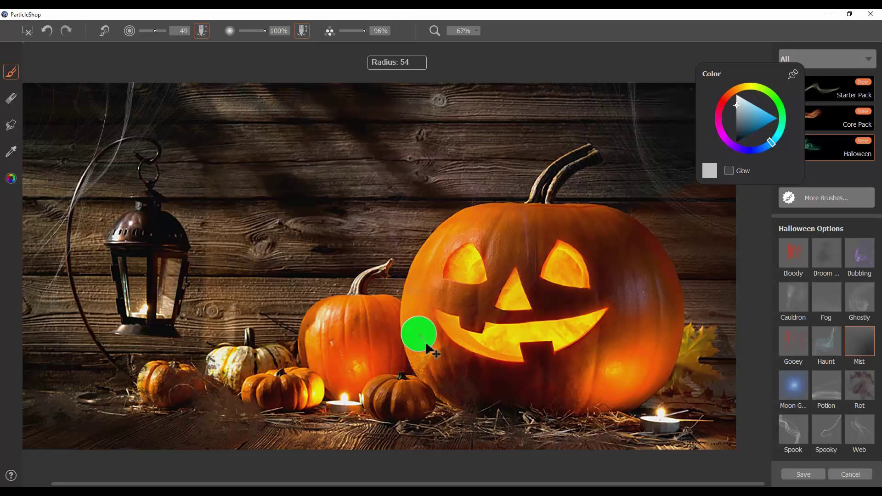
pyautogui.press('[')
pyautogui.press('[')
pyautogui.press('[')
pyautogui.press('[')
pyautogui.press('[')
pyautogui.press('[')
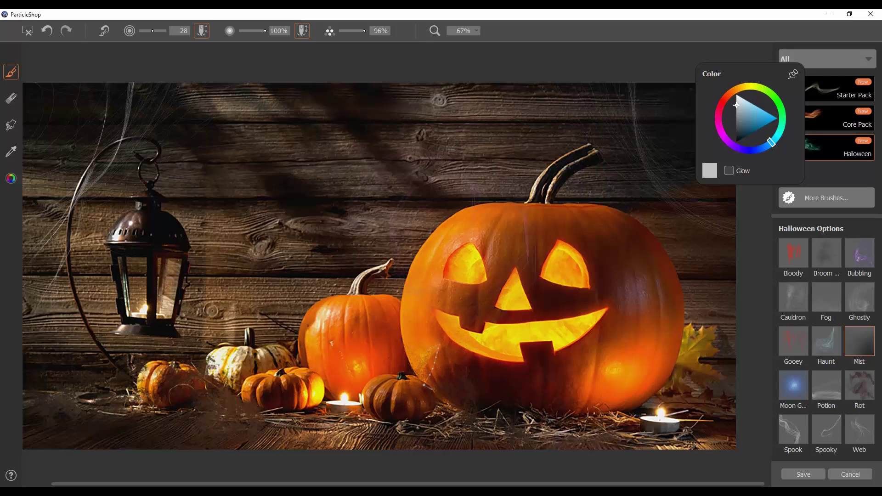
pyautogui.moveTo(405, 363)
pyautogui.mouseDown()
pyautogui.moveTo(381, 342)
pyautogui.moveTo(403, 309)
pyautogui.mouseUp()
pyautogui.hotkey('ctrl', 'z')
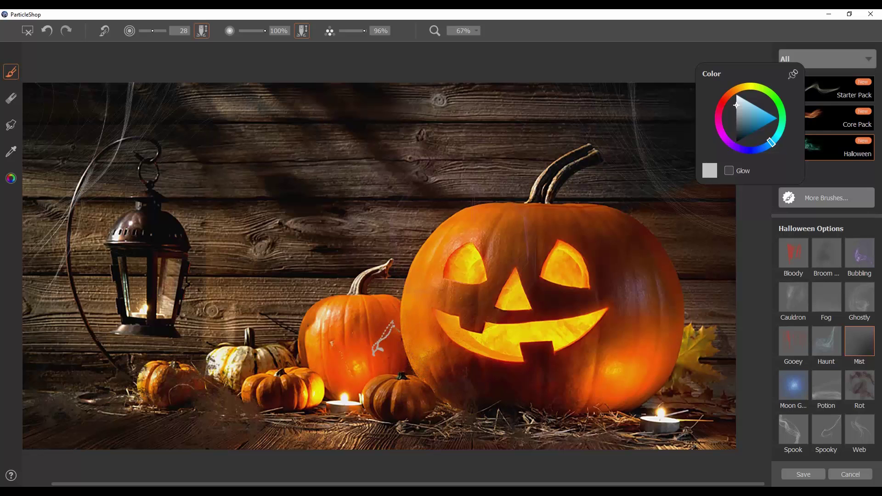
# Enlarge the Mist brush to size 101 and paint light mist over the large pumpkin's right side
pyautogui.moveTo(716, 335); pyautogui.dragTo(713, 344)
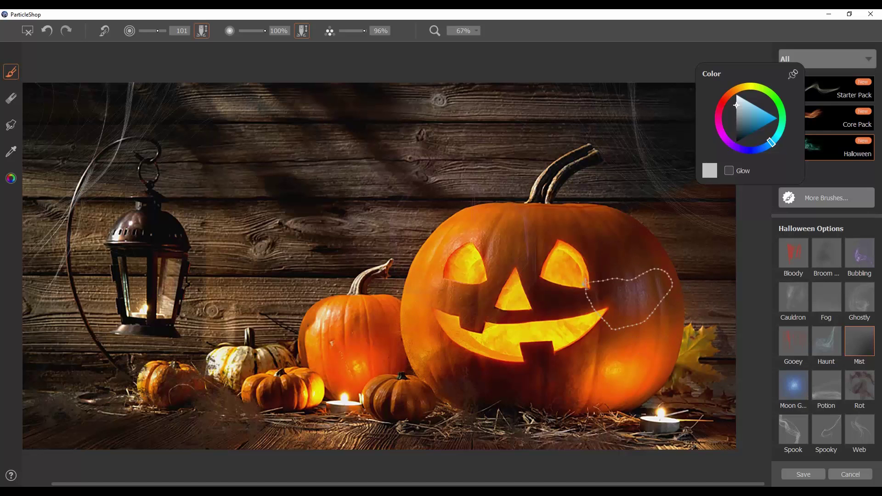
pyautogui.moveTo(635, 277); pyautogui.dragTo(641, 282)
pyautogui.moveTo(648, 294)
pyautogui.mouseDown()
pyautogui.moveTo(643, 314)
pyautogui.moveTo(632, 301)
pyautogui.moveTo(643, 300)
pyautogui.moveTo(632, 297)
pyautogui.moveTo(634, 317)
pyautogui.mouseUp()
pyautogui.moveTo(629, 297)
pyautogui.mouseDown()
pyautogui.moveTo(613, 275)
pyautogui.moveTo(636, 269)
pyautogui.moveTo(639, 252)
pyautogui.mouseUp()
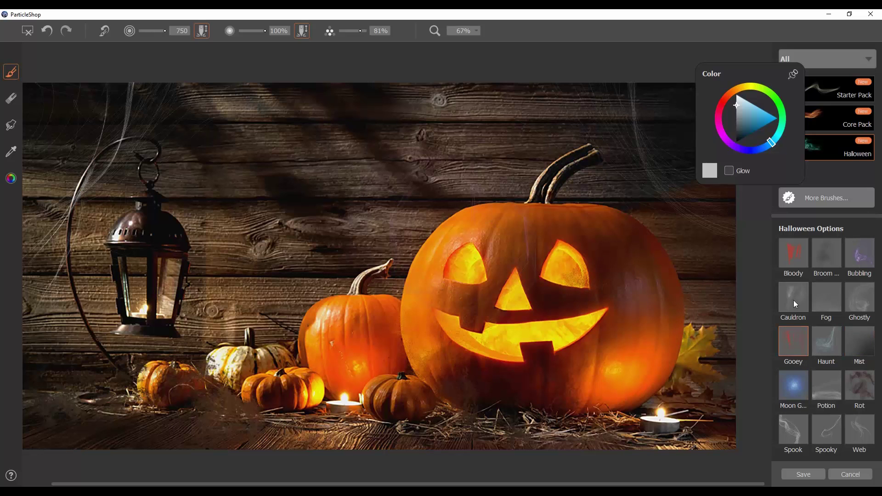
# Try the Gooey brush at size 750 in a muted pink on the wooden wall
pyautogui.click(719, 108)
pyautogui.click(747, 110)
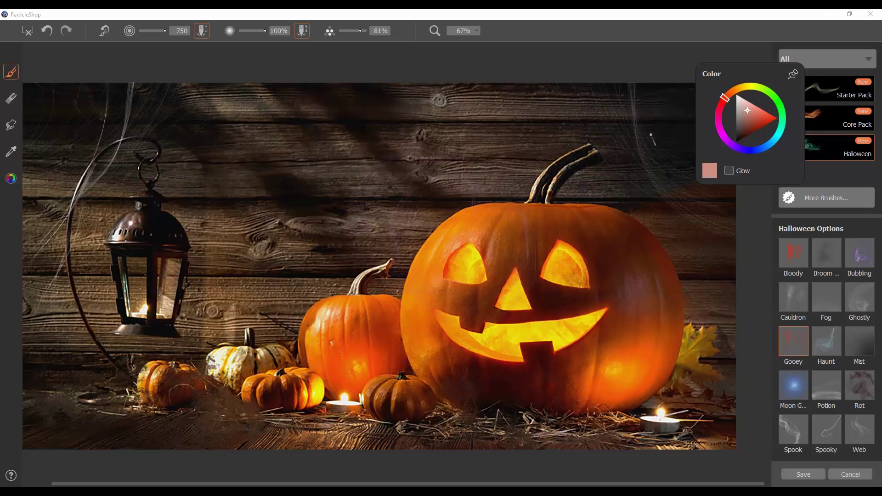
pyautogui.moveTo(282, 176)
pyautogui.mouseDown()
pyautogui.moveTo(245, 175)
pyautogui.moveTo(265, 183)
pyautogui.moveTo(259, 174)
pyautogui.mouseUp()
pyautogui.hotkey('ctrl', 'z')
# Sample a near-black color from the wall's shadow and shift its hue to green for the Gooey brush
pyautogui.click(11, 151)
pyautogui.click(282, 199)
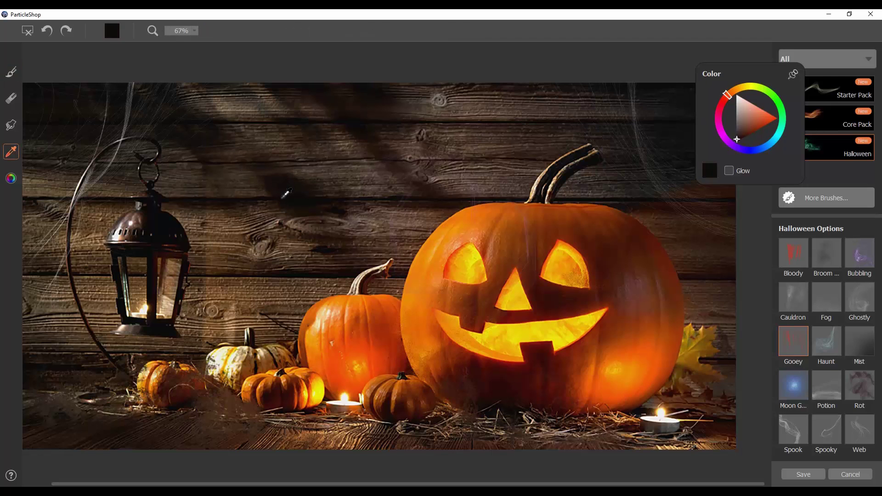
pyautogui.click(17, 70)
pyautogui.click(778, 102)
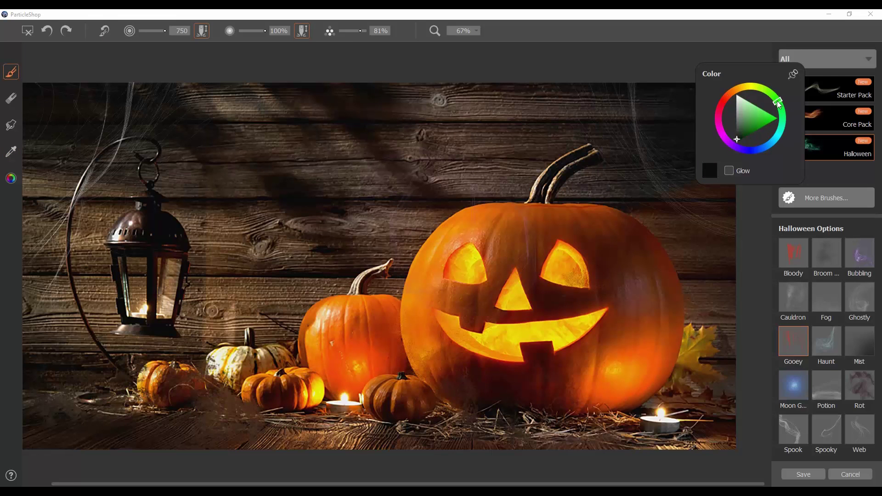
# Try dark Gooey strokes on the wooden wall between the lantern and the large pumpkin, reducing the brush to size 211 and 63
pyautogui.moveTo(314, 231)
pyautogui.mouseDown()
pyautogui.moveTo(289, 195)
pyautogui.moveTo(228, 189)
pyautogui.mouseUp()
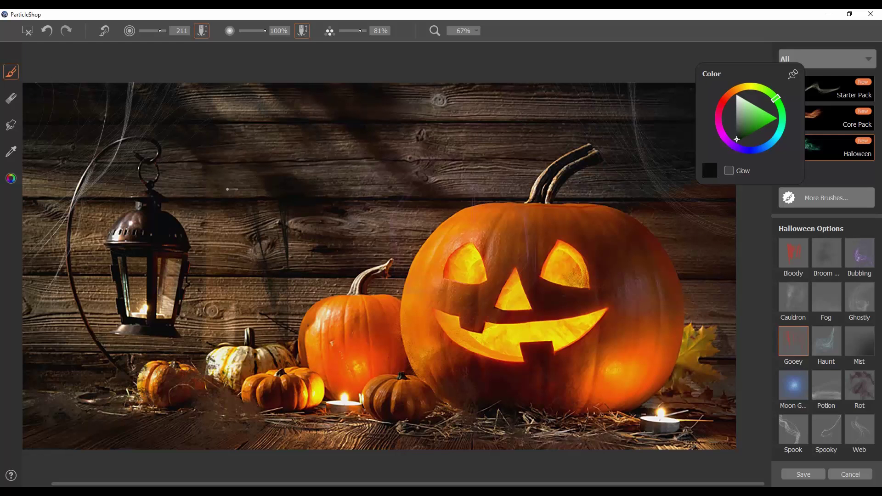
pyautogui.moveTo(320, 200)
pyautogui.mouseDown()
pyautogui.moveTo(343, 195)
pyautogui.moveTo(334, 198)
pyautogui.mouseUp()
pyautogui.moveTo(245, 200); pyautogui.dragTo(180, 194)
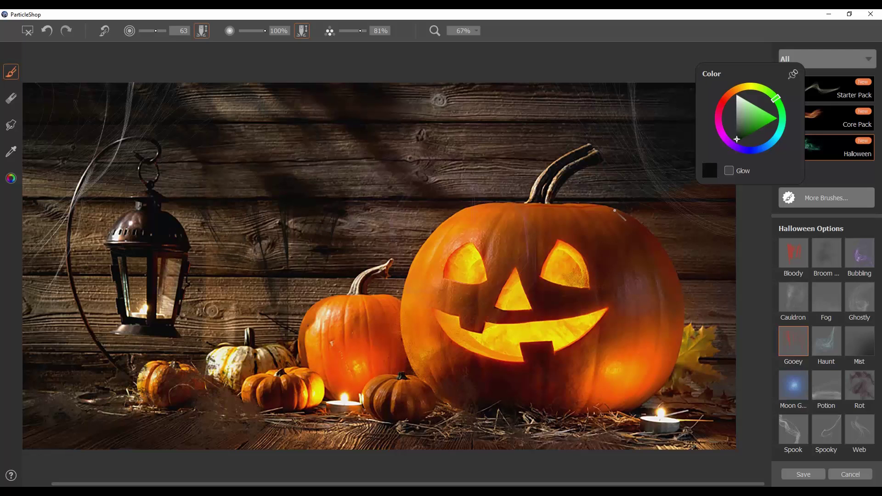
pyautogui.hotkey('ctrl', 'z')
pyautogui.hotkey('ctrl', 'z')
pyautogui.hotkey('ctrl', 'z')
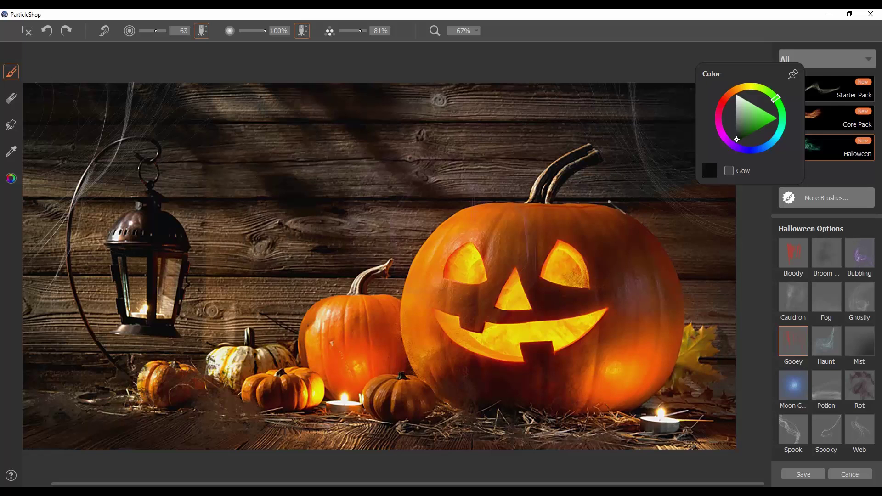
# Erase paint over the large pumpkin's face with the eraser at size 259, and return to the brush tool
pyautogui.click(13, 102)
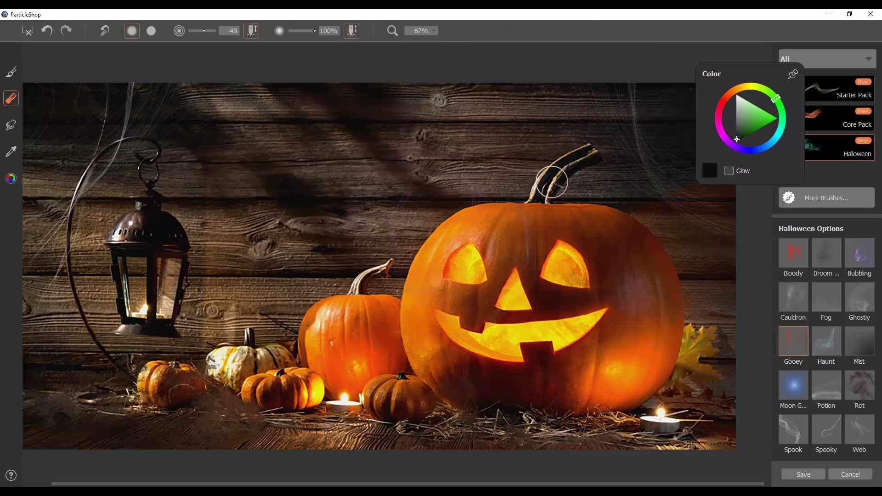
pyautogui.moveTo(204, 31); pyautogui.dragTo(210, 31)
pyautogui.moveTo(533, 223); pyautogui.dragTo(534, 289)
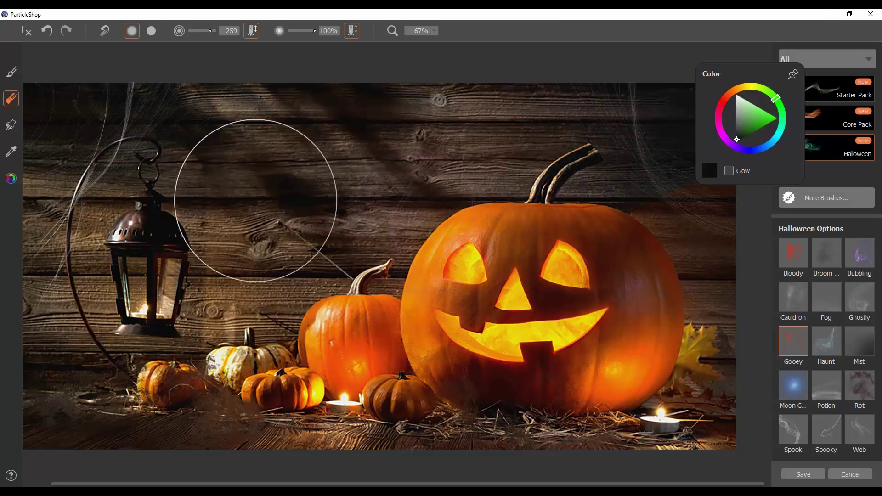
pyautogui.click(13, 78)
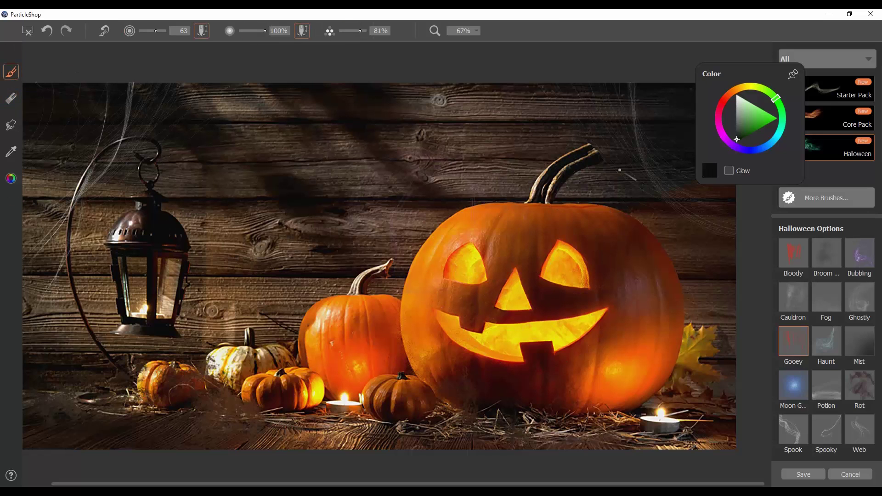
# Sample a dark orange-brown from the medium pumpkin and paint rot spots on it with the Rot brush at 20% opacity
pyautogui.click(859, 386)
pyautogui.click(12, 151)
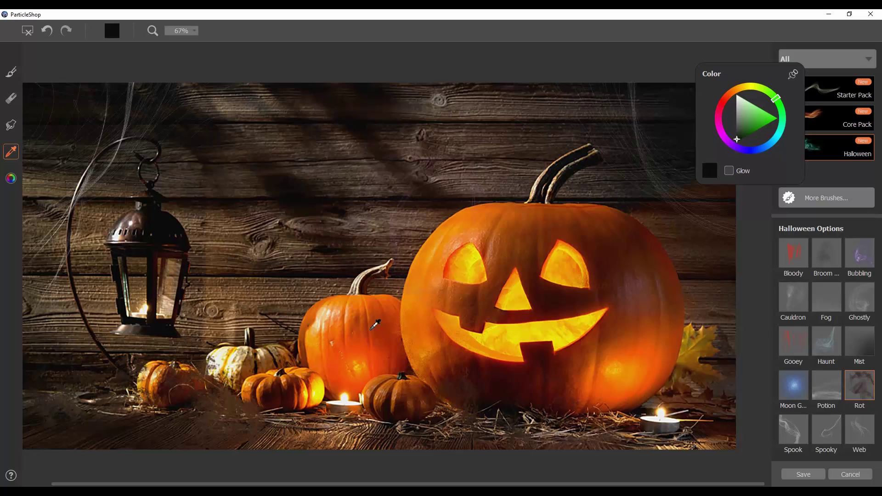
pyautogui.click(379, 333)
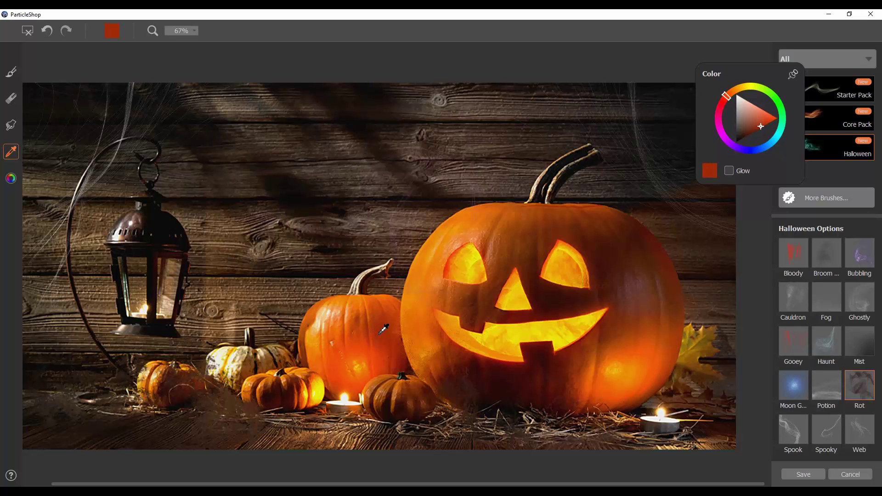
pyautogui.click(379, 334)
pyautogui.click(12, 72)
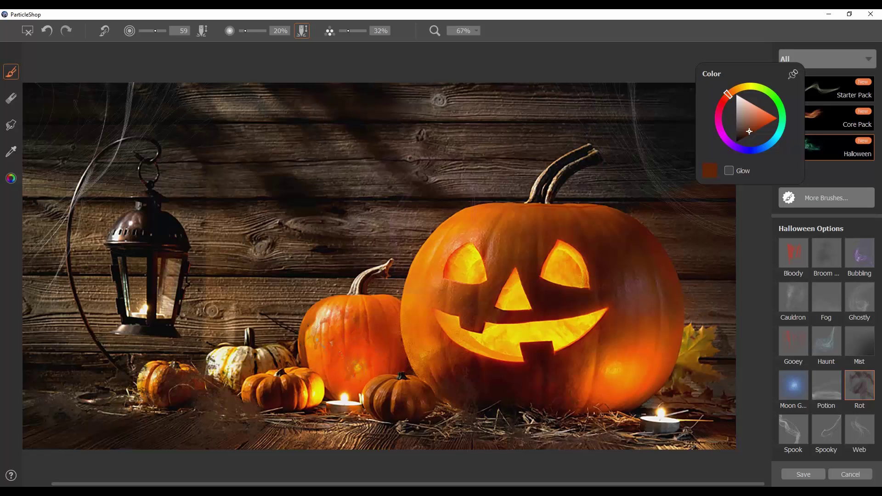
pyautogui.moveTo(357, 334)
pyautogui.mouseDown()
pyautogui.moveTo(353, 349)
pyautogui.moveTo(377, 347)
pyautogui.moveTo(369, 355)
pyautogui.mouseUp()
# Sample a near-black from the wall's shadow and paint rot marks on the wooden wall with the Rot brush at size 70
pyautogui.click(11, 151)
pyautogui.click(260, 170)
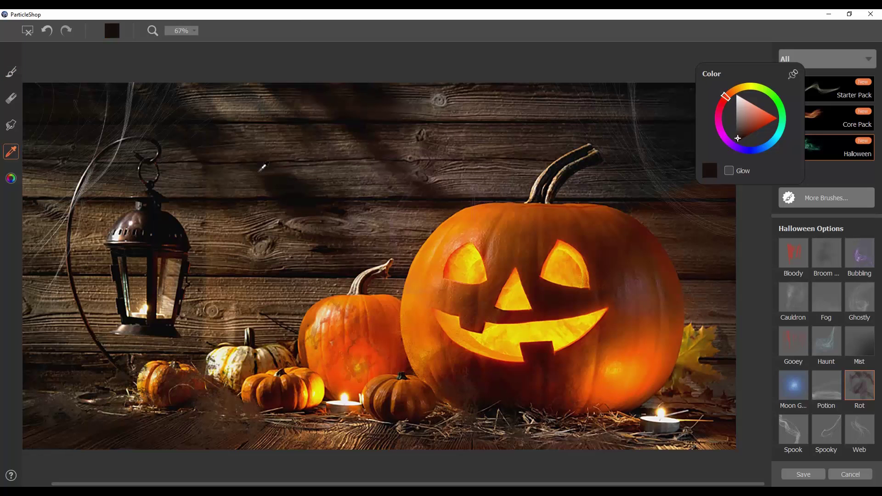
pyautogui.click(11, 71)
pyautogui.moveTo(289, 193)
pyautogui.mouseDown()
pyautogui.moveTo(305, 145)
pyautogui.moveTo(324, 150)
pyautogui.mouseUp()
pyautogui.keyDown('ctrl'); pyautogui.keyDown('alt'); pyautogui.click(303, 151); pyautogui.keyUp('alt'); pyautogui.keyUp('ctrl')
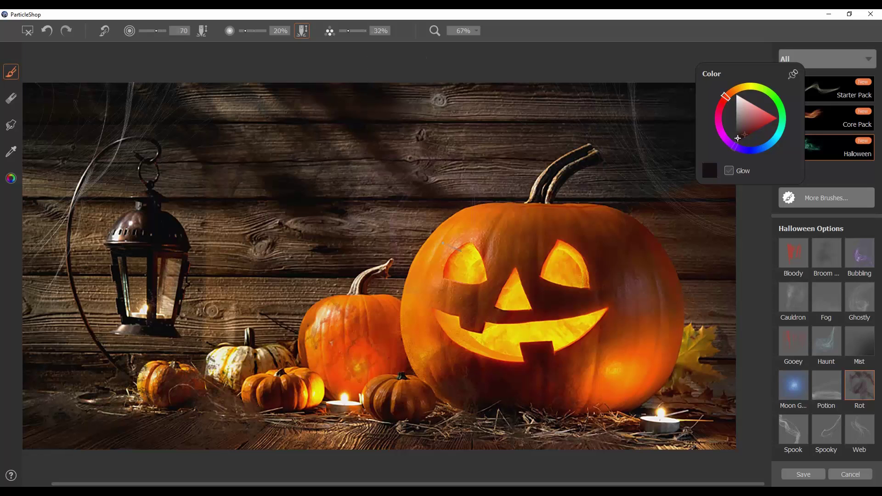
# Paint purple light on the lantern glass and both candle flames with the Moon Glow brush and Glow enabled
pyautogui.moveTo(745, 134); pyautogui.dragTo(753, 121)
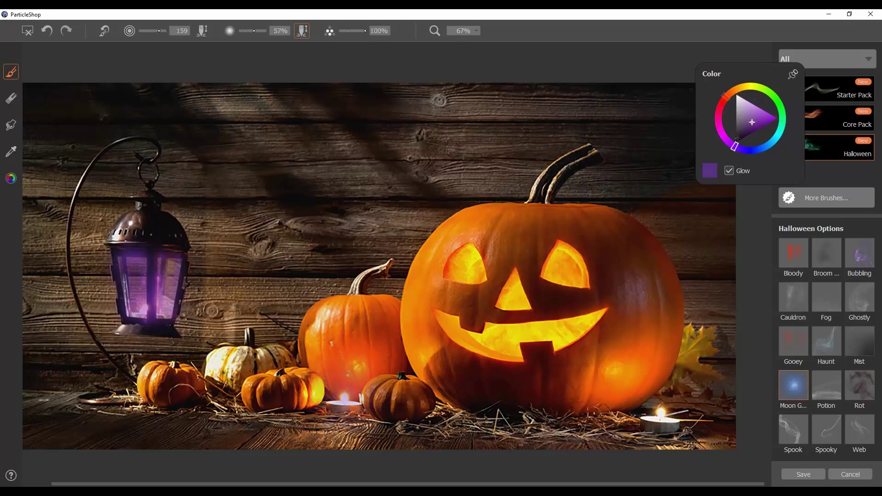
pyautogui.moveTo(343, 399); pyautogui.dragTo(345, 397)
pyautogui.moveTo(661, 412); pyautogui.dragTo(662, 413)
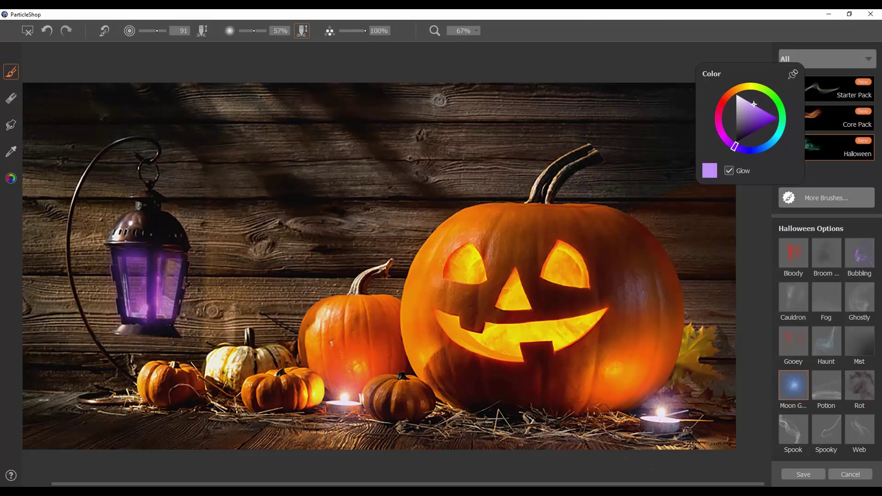
# Paint dark grey glowing fog around the small pumpkins, the maple leaf and the foreground floor with a small Fog brush
pyautogui.click(860, 429)
pyautogui.click(794, 430)
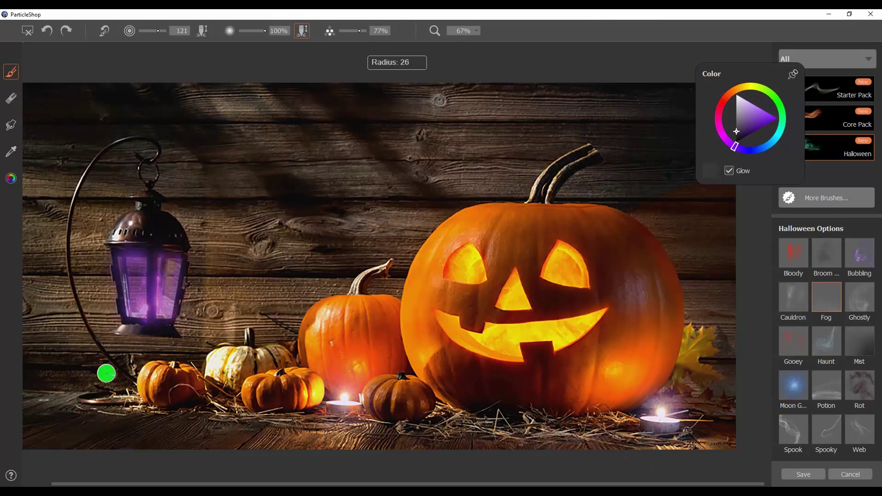
pyautogui.moveTo(234, 399); pyautogui.dragTo(249, 416)
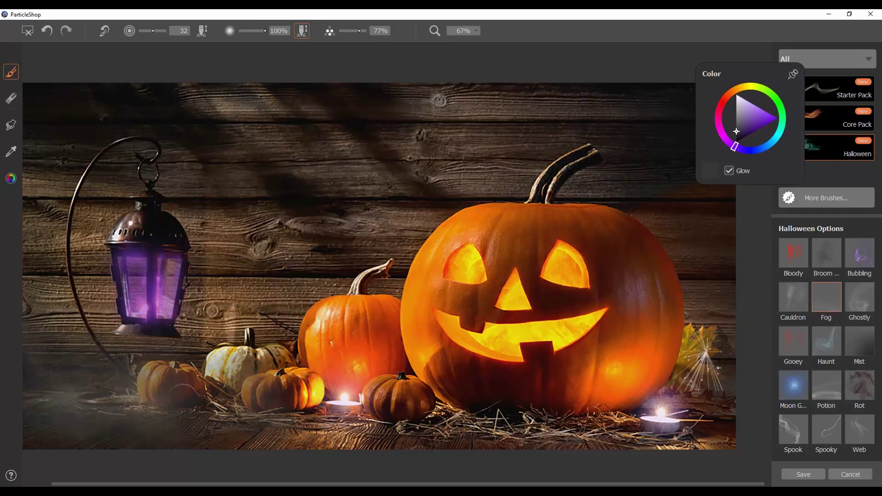
pyautogui.moveTo(696, 372); pyautogui.dragTo(693, 342)
pyautogui.moveTo(693, 342)
pyautogui.mouseDown()
pyautogui.moveTo(723, 308)
pyautogui.moveTo(685, 276)
pyautogui.mouseUp()
pyautogui.moveTo(611, 399); pyautogui.dragTo(497, 413)
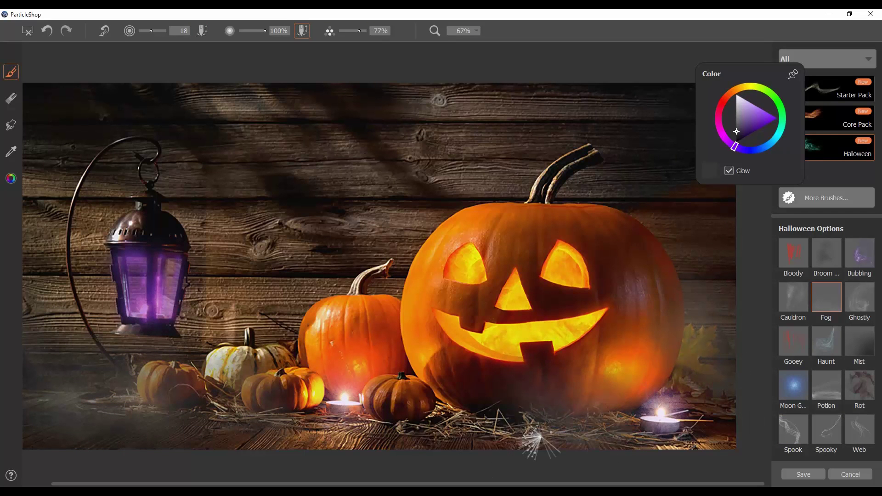
pyautogui.moveTo(536, 448)
pyautogui.mouseDown()
pyautogui.moveTo(430, 434)
pyautogui.moveTo(473, 436)
pyautogui.mouseUp()
pyautogui.moveTo(104, 406)
pyautogui.mouseDown()
pyautogui.moveTo(234, 441)
pyautogui.moveTo(248, 427)
pyautogui.mouseUp()
pyautogui.moveTo(64, 324); pyautogui.dragTo(131, 352)
# Paint near-black rot stains across the wooden wall with the Rot brush at size 70, without Glow, raising the opacity to 60%
pyautogui.click(857, 399)
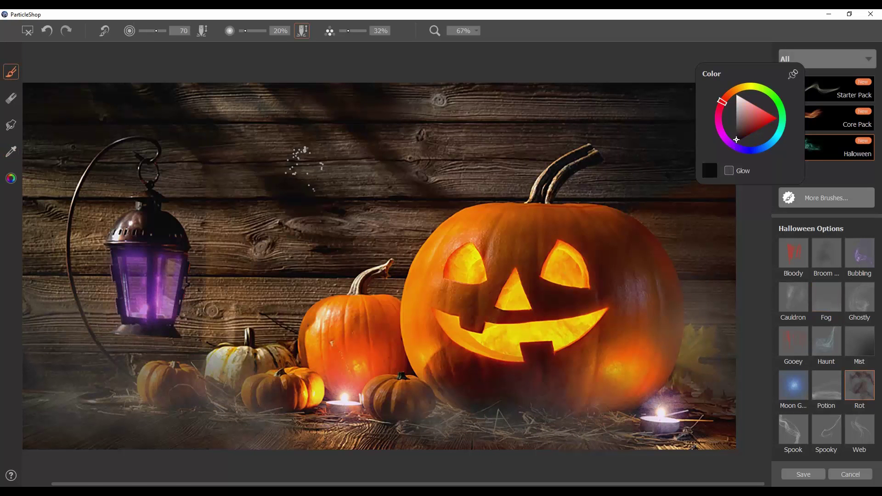
pyautogui.moveTo(312, 228); pyautogui.dragTo(310, 248)
pyautogui.moveTo(301, 279); pyautogui.dragTo(301, 303)
pyautogui.moveTo(388, 172); pyautogui.dragTo(385, 195)
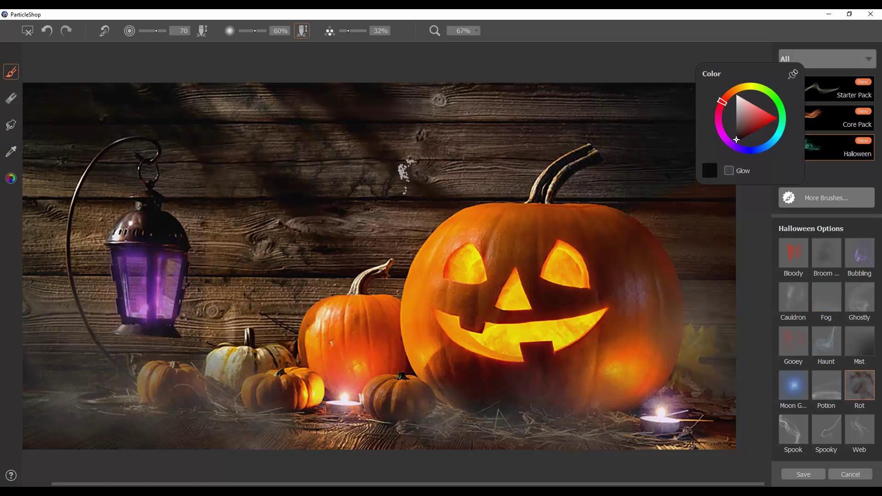
pyautogui.moveTo(482, 133); pyautogui.dragTo(479, 157)
pyautogui.moveTo(496, 94); pyautogui.dragTo(498, 118)
# Paint glowing purple bubbles around the lantern with the Bubbling brush at a reduced size
pyautogui.keyDown('alt'); pyautogui.click(221, 124); pyautogui.keyUp('alt')
pyautogui.click(860, 254)
pyautogui.click(747, 118)
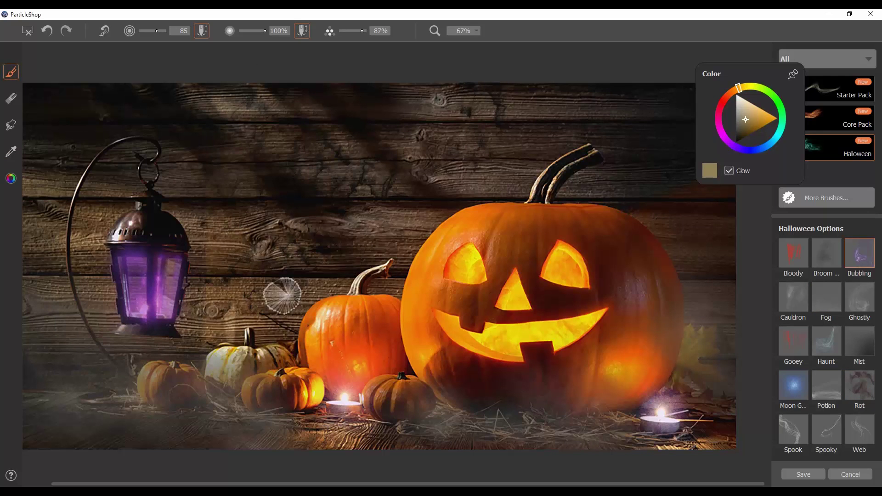
pyautogui.click(725, 139)
pyautogui.click(755, 119)
pyautogui.moveTo(157, 31); pyautogui.dragTo(152, 31)
pyautogui.moveTo(343, 31); pyautogui.dragTo(362, 31)
pyautogui.moveTo(184, 299); pyautogui.dragTo(210, 221)
pyautogui.moveTo(117, 292); pyautogui.dragTo(99, 252)
# Paint grey ghostly strands around the edges of the large and medium pumpkins with the Spooky brush at size 56
pyautogui.click(827, 430)
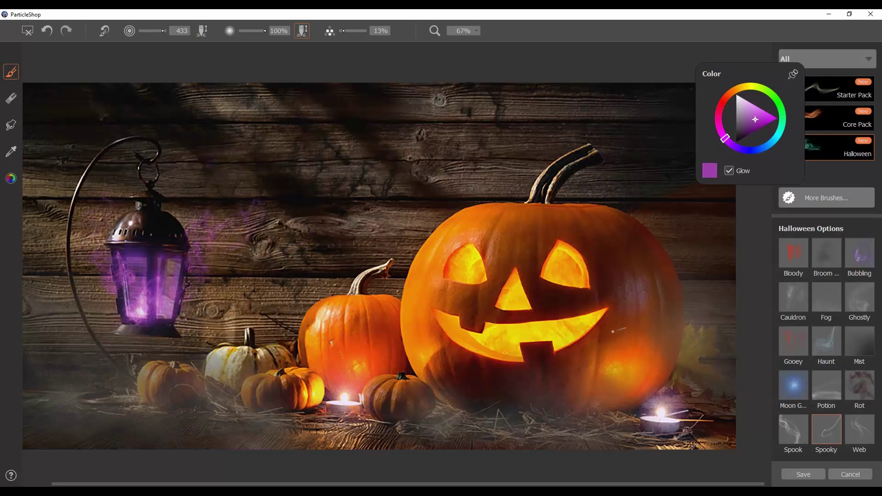
pyautogui.moveTo(622, 207); pyautogui.dragTo(656, 237)
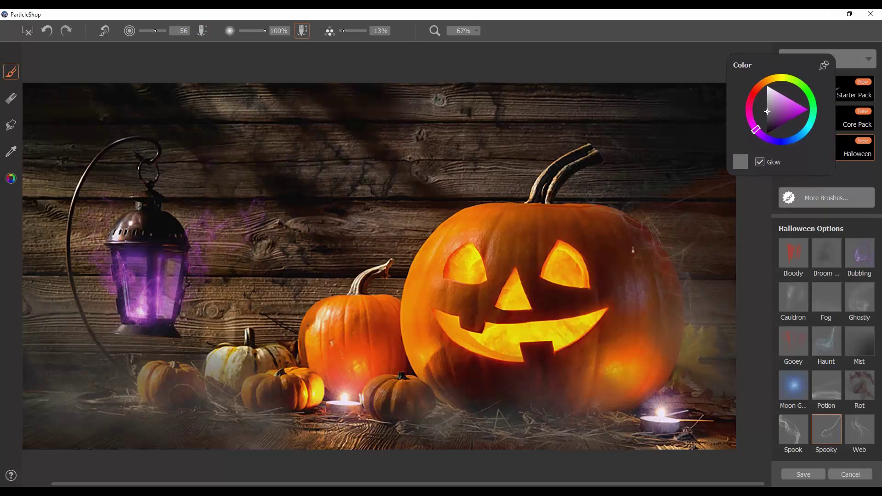
pyautogui.moveTo(399, 238); pyautogui.dragTo(411, 277)
pyautogui.moveTo(314, 294); pyautogui.dragTo(290, 327)
# Set up the Gooey brush with size 63, a very dark green color and Glow off
pyautogui.click(793, 342)
pyautogui.click(810, 94)
pyautogui.moveTo(767, 111); pyautogui.dragTo(768, 127)
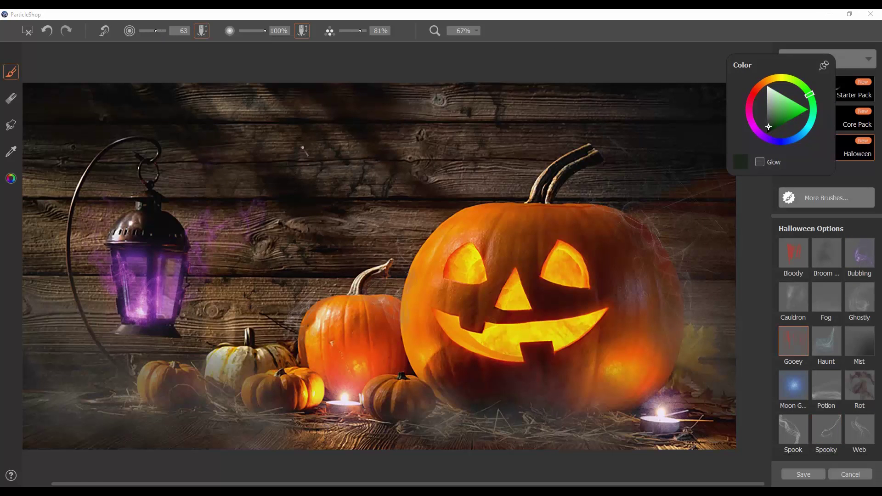
pyautogui.click(767, 132)
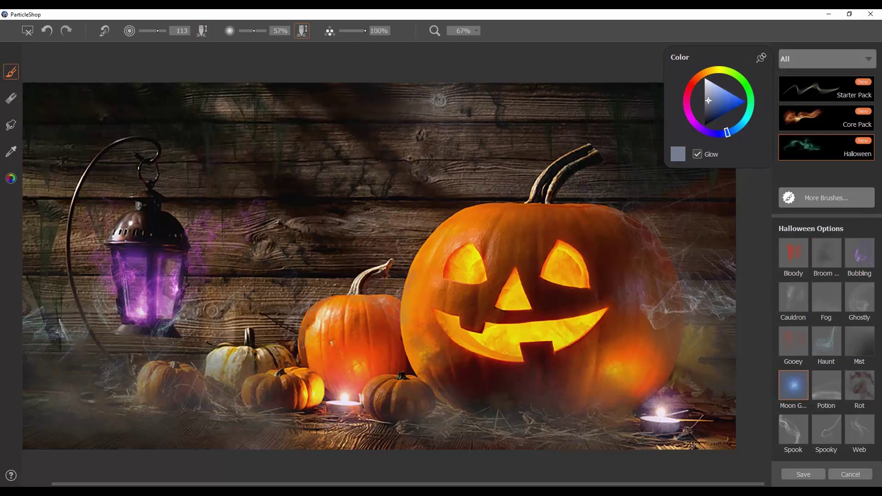
# Paint a bluish-purple rim light along the large pumpkin's upper-left edge and stem with the Moon Glow brush and Glow enabled
pyautogui.moveTo(445, 231); pyautogui.dragTo(512, 207)
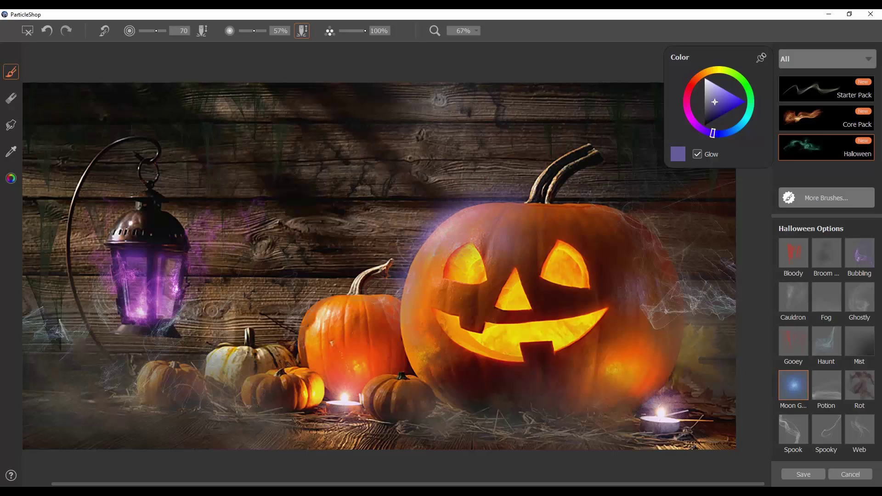
pyautogui.press('[')
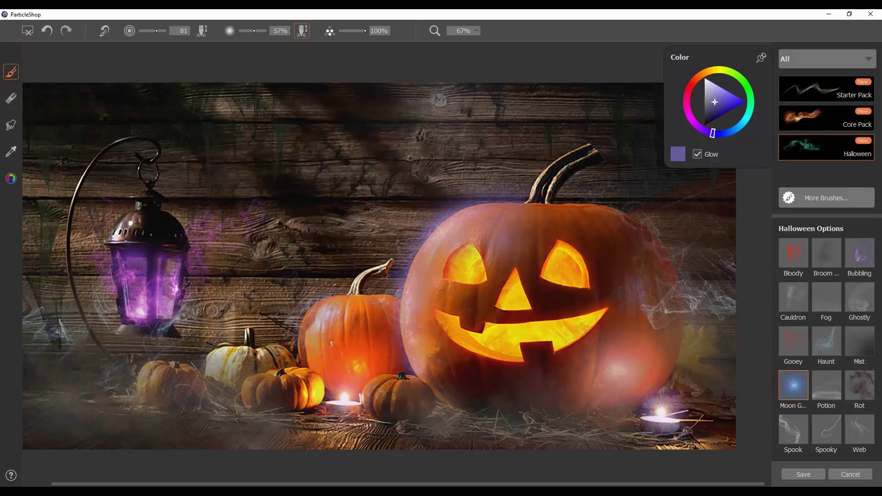
pyautogui.moveTo(537, 195); pyautogui.dragTo(591, 147)
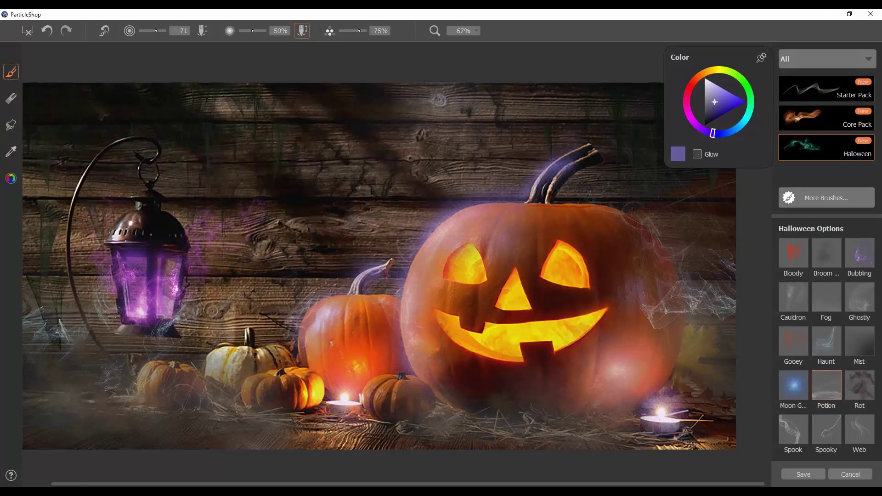
# Paint light grey wisps along the foreground floor with the Potion brush at size 34, 50% opacity and Glow off
pyautogui.click(705, 89)
pyautogui.moveTo(29, 395); pyautogui.dragTo(110, 428)
pyautogui.moveTo(111, 434); pyautogui.dragTo(247, 437)
pyautogui.moveTo(310, 423); pyautogui.dragTo(526, 436)
pyautogui.moveTo(676, 393); pyautogui.dragTo(735, 393)
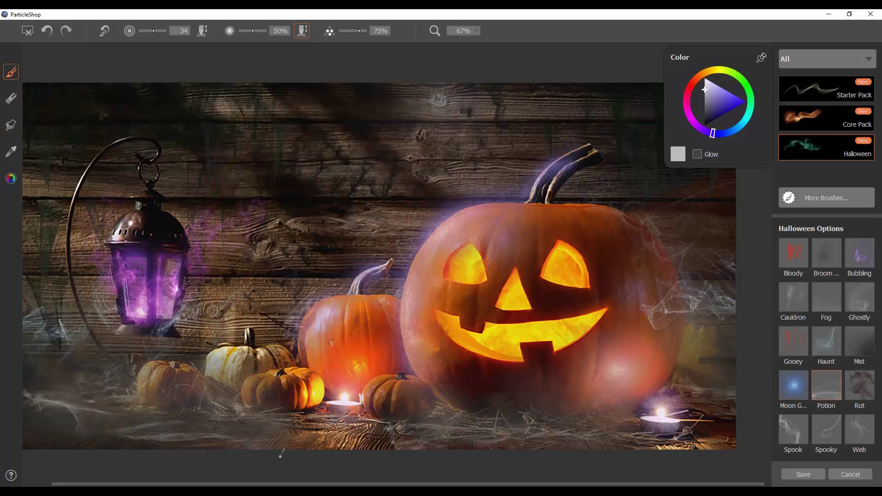
# Add a light grey Potion wisp across the wooden wall behind the lantern at size 34 and 50% opacity
pyautogui.moveTo(25, 275); pyautogui.dragTo(271, 287)
# Paint dark red vertical drips down the wooden wall with the Bloody brush at sizes of about 295 to 322, full opacity and Glow off
pyautogui.click(794, 253)
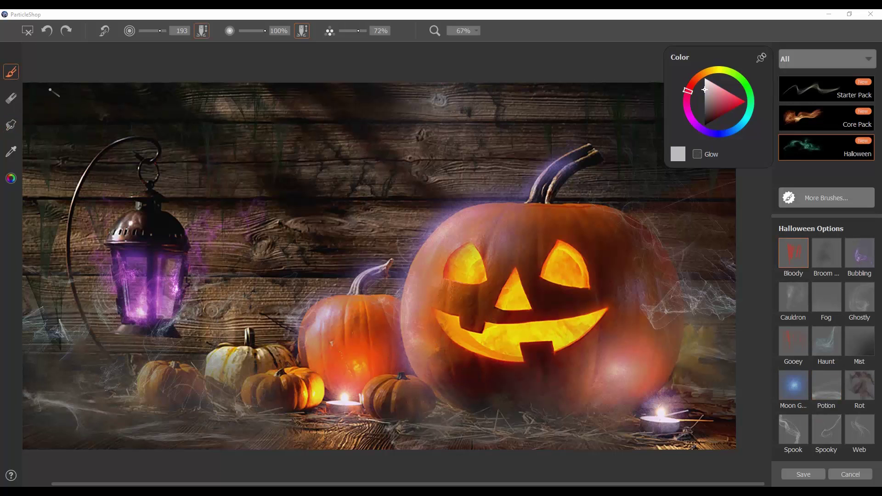
pyautogui.click(718, 111)
pyautogui.moveTo(160, 30); pyautogui.dragTo(161, 31)
pyautogui.moveTo(222, 92); pyautogui.dragTo(223, 119)
pyautogui.moveTo(303, 101); pyautogui.dragTo(314, 155)
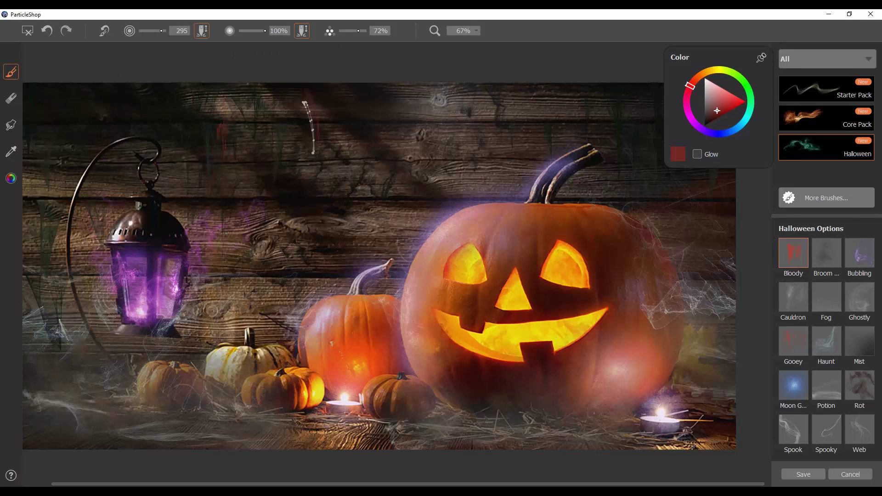
pyautogui.moveTo(367, 92); pyautogui.dragTo(369, 138)
pyautogui.moveTo(699, 49); pyautogui.dragTo(696, 256)
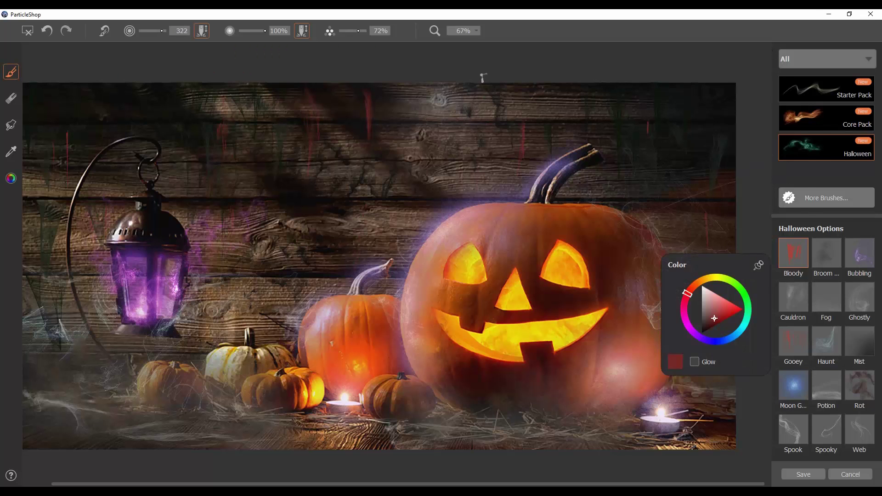
pyautogui.moveTo(478, 85); pyautogui.dragTo(479, 184)
pyautogui.moveTo(723, 270); pyautogui.dragTo(763, 155)
# Paint a purple rim light along the large pumpkin's upper-right edge and stem tip with the Moon Glow brush and Glow enabled
pyautogui.click(860, 253)
pyautogui.click(794, 385)
pyautogui.click(737, 219)
pyautogui.moveTo(593, 203); pyautogui.dragTo(652, 238)
pyautogui.moveTo(590, 144); pyautogui.dragTo(569, 156)
pyautogui.click(743, 187)
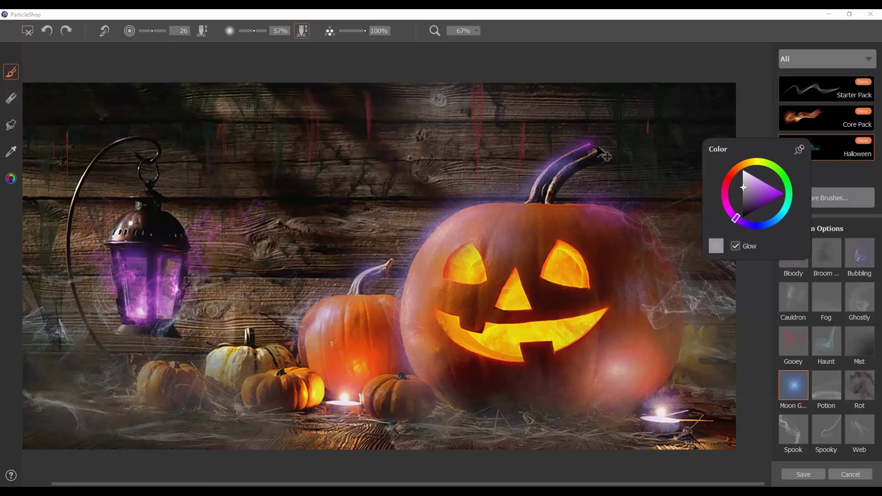
# Paint rot texture on the medium pumpkin with the Rot brush at size 44, using an orange-red color sampled from that pumpkin
pyautogui.click(860, 385)
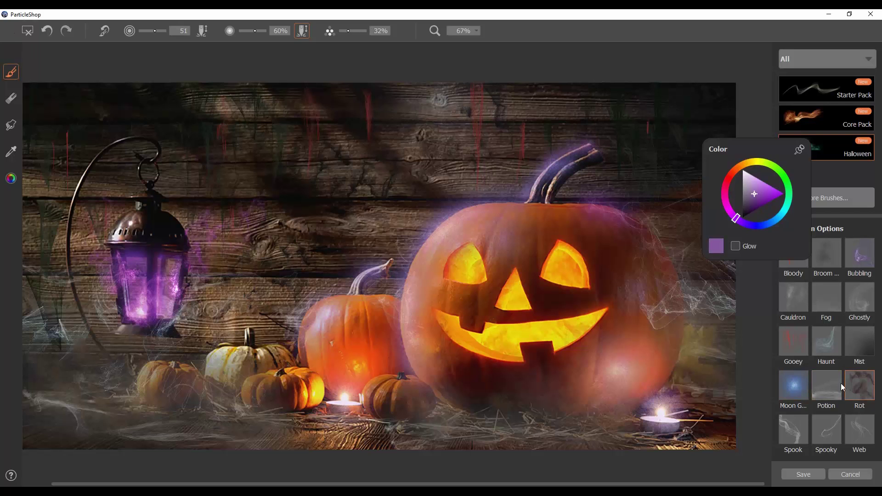
pyautogui.keyDown('alt'); pyautogui.click(369, 331); pyautogui.keyUp('alt')
pyautogui.moveTo(332, 332); pyautogui.dragTo(359, 370)
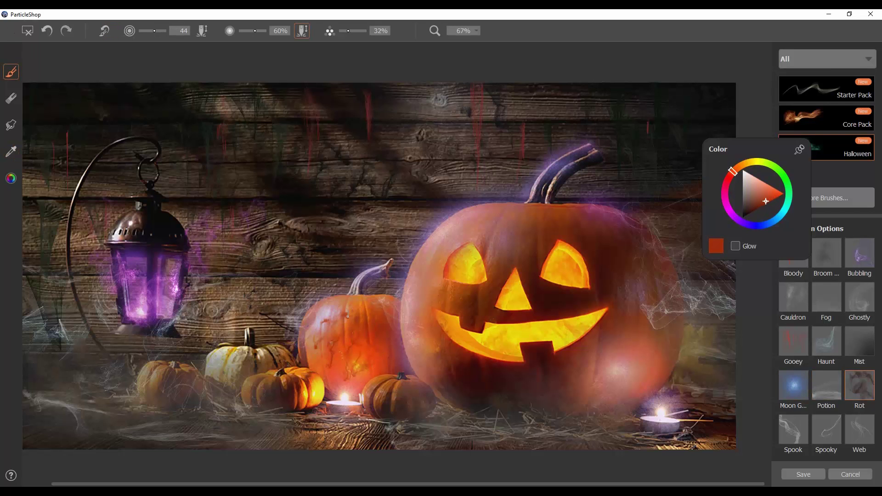